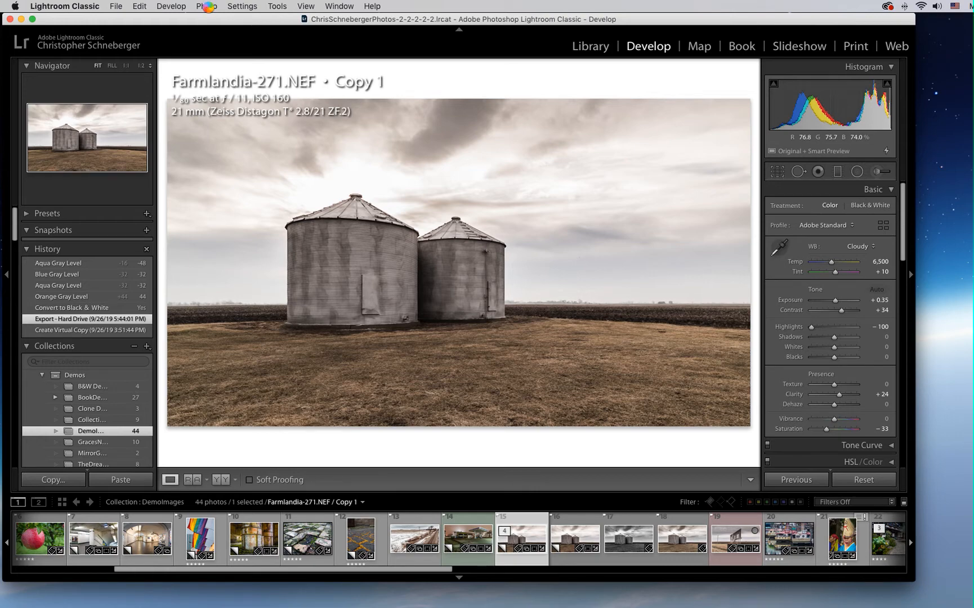
Open the selected photo Farmlandia-271 as a Smart Object in Photoshop
left_click(207, 7)
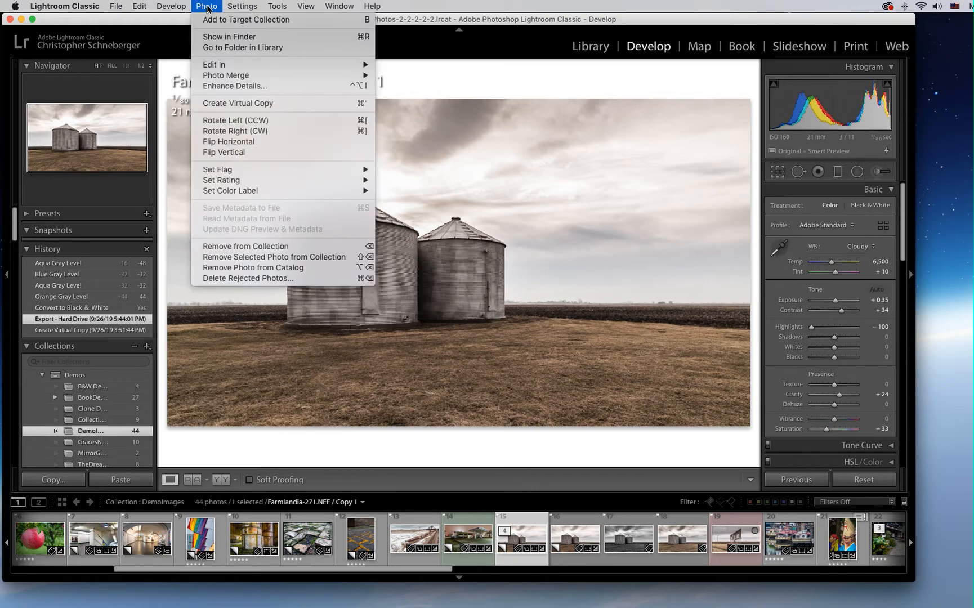
mouse_move(349, 65)
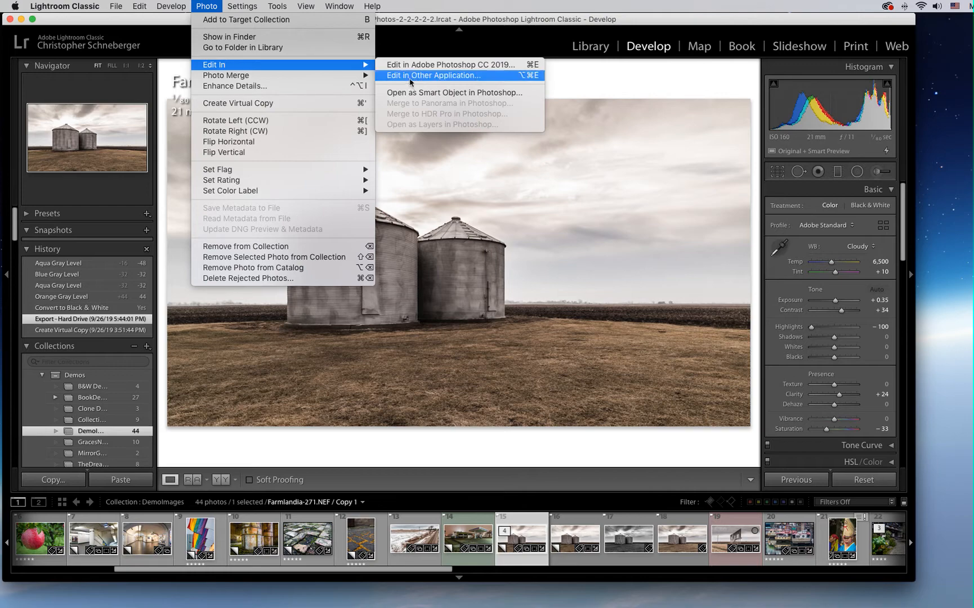
left_click(451, 93)
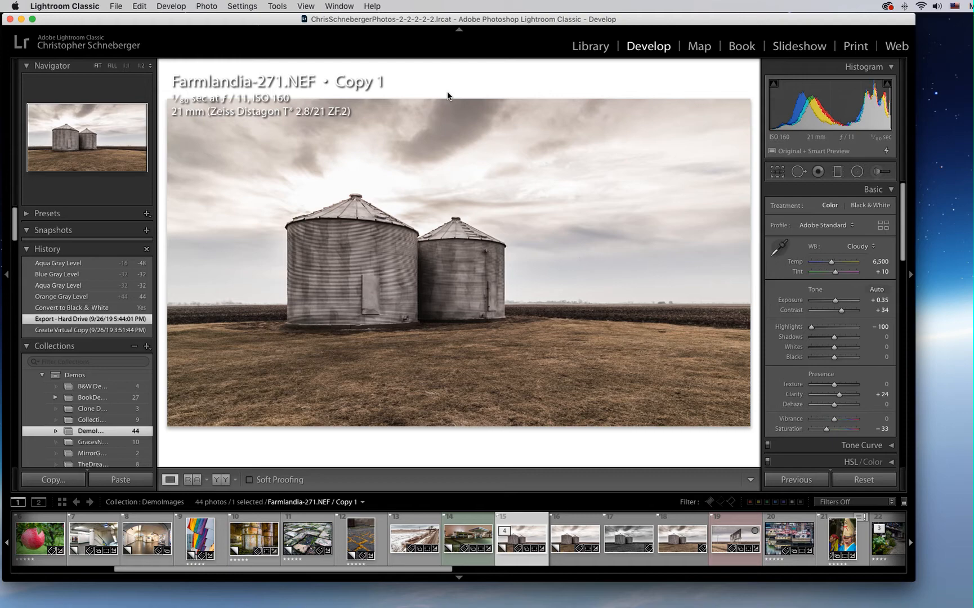
left_click(356, 607)
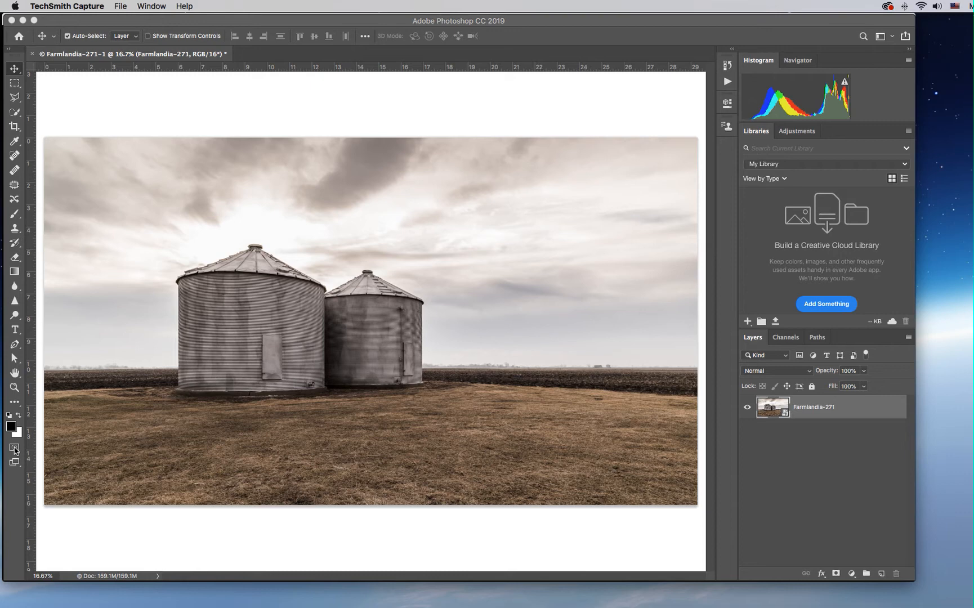
Enter Quick Mask mode and set its options so the colour indicates Selected Areas
left_click(14, 449)
double_click(15, 449)
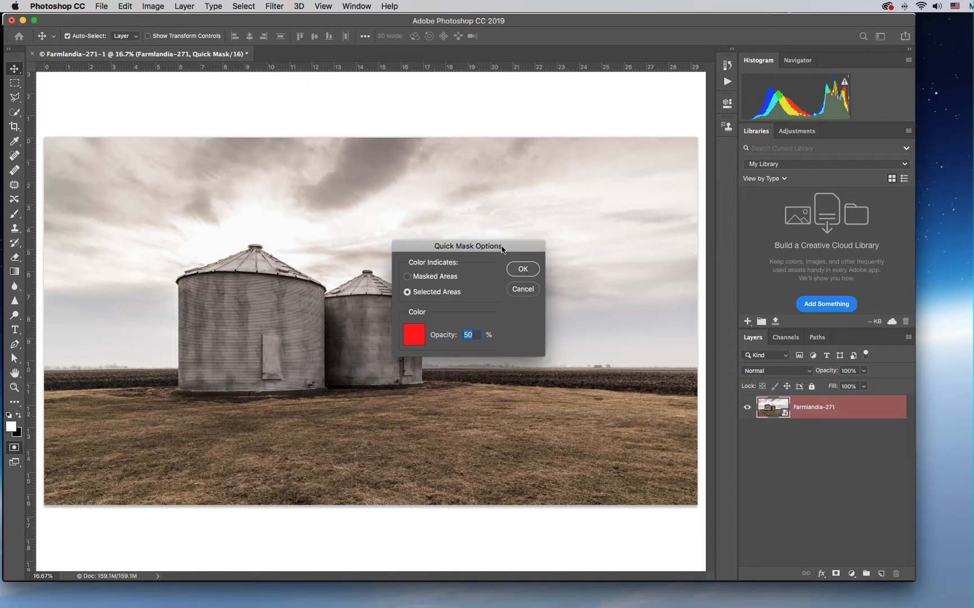
left_click(407, 277)
left_click(408, 293)
left_click(523, 269)
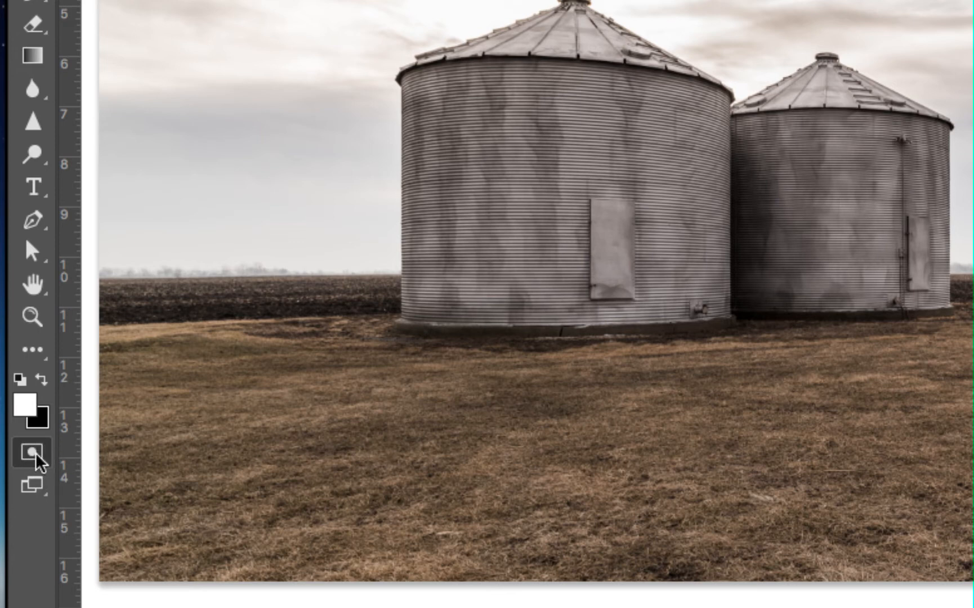
Swap the foreground and background colours so that black is the painting colour in the Quick Mask
left_click(33, 452)
left_click(40, 381)
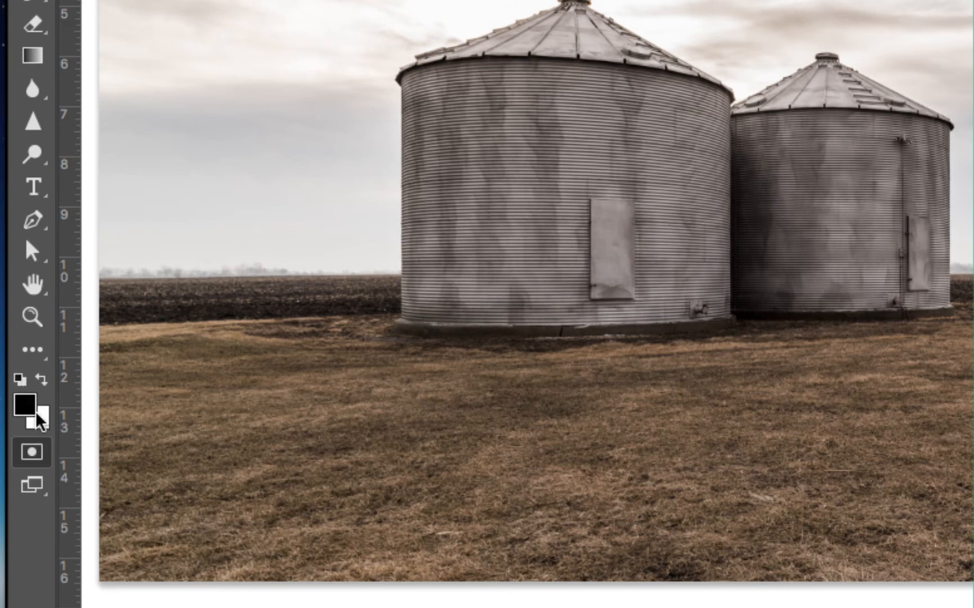
left_click(43, 380)
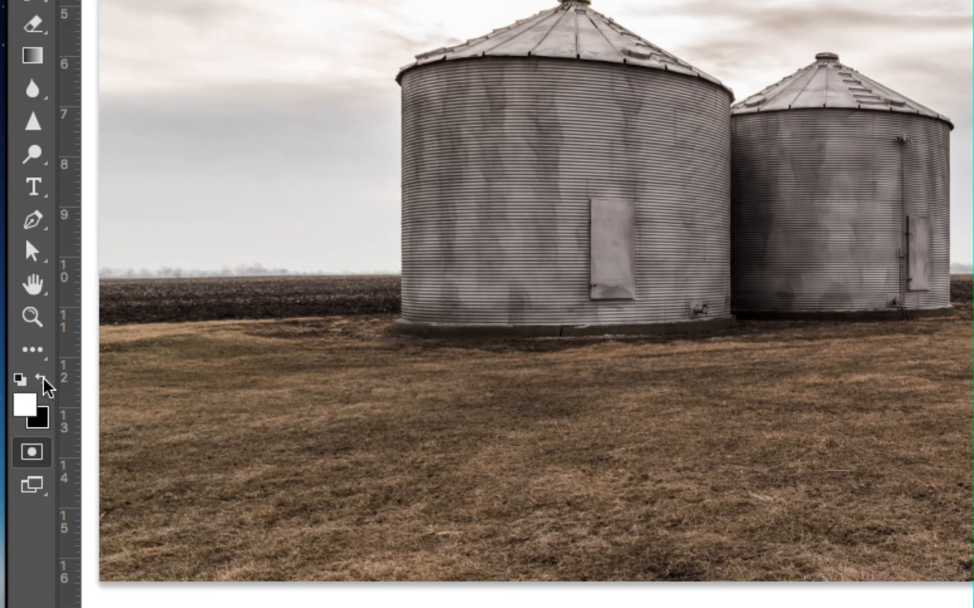
left_click(43, 380)
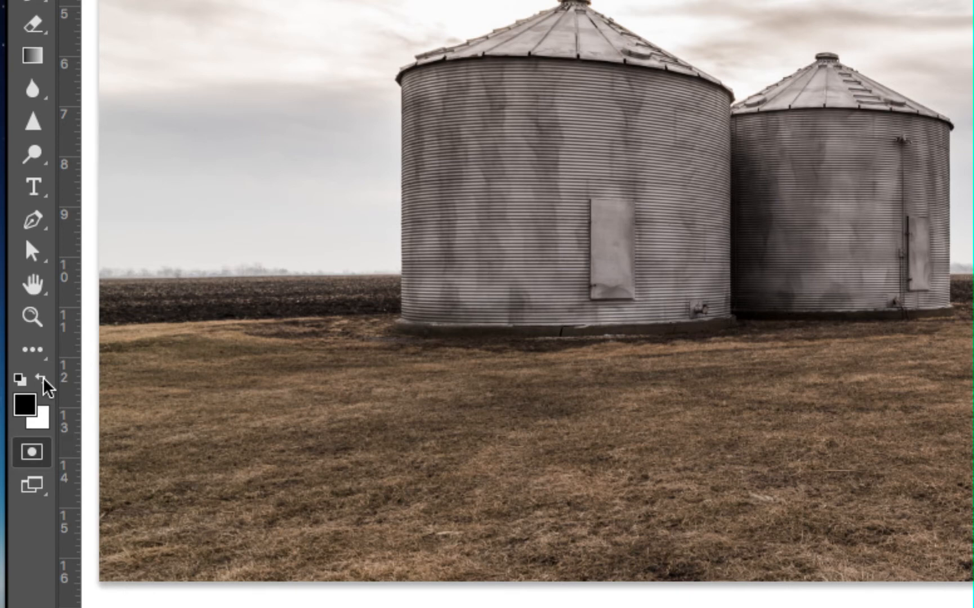
left_click(43, 379)
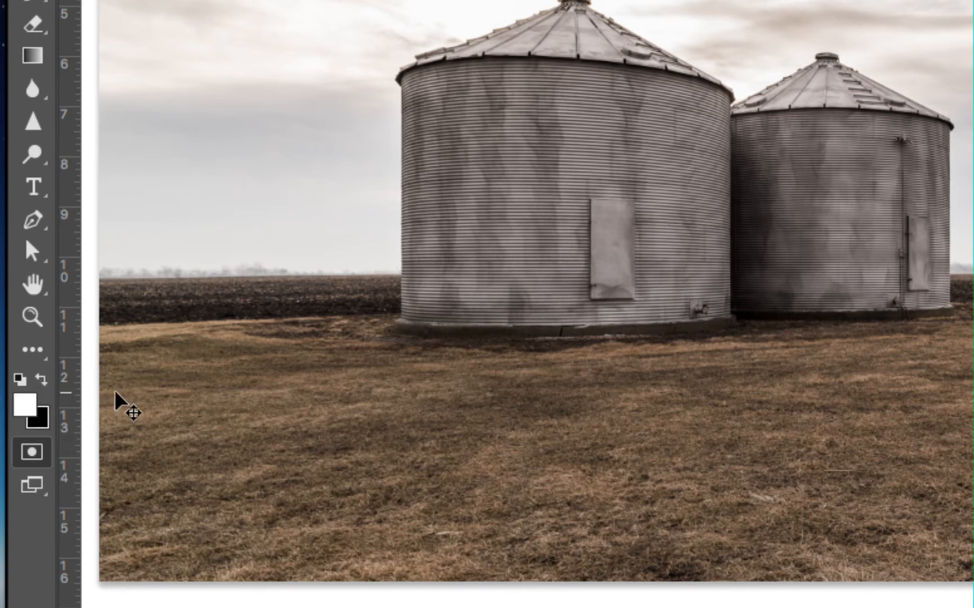
key("x")
key("x")
key("x")
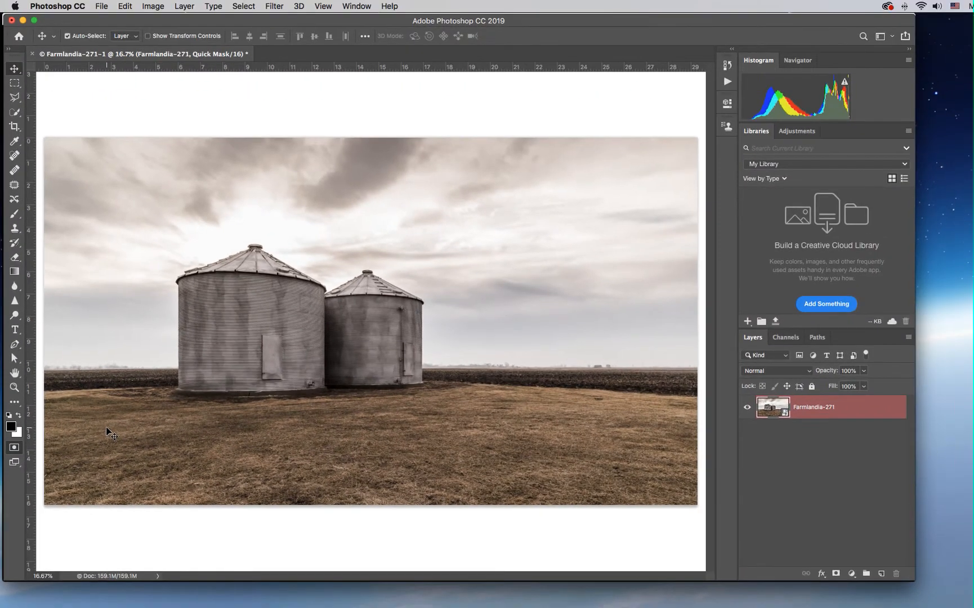
Choose the Brush tool and reduce its size to 1100 px
left_click(15, 213)
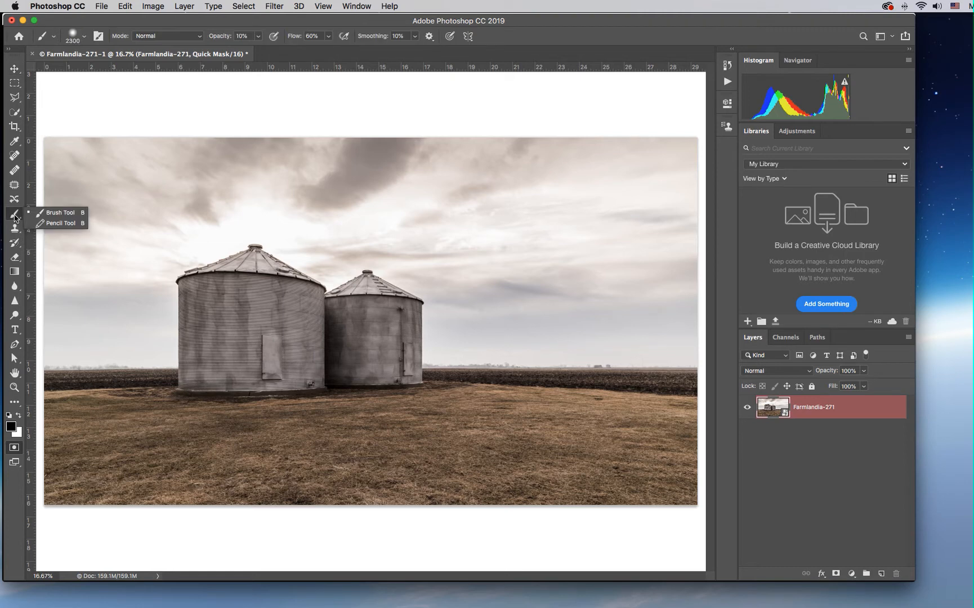
key("bracketleft")
key("bracketleft")
key("bracketleft")
key("bracketleft")
key("bracketleft")
key("bracketleft")
key("bracketleft")
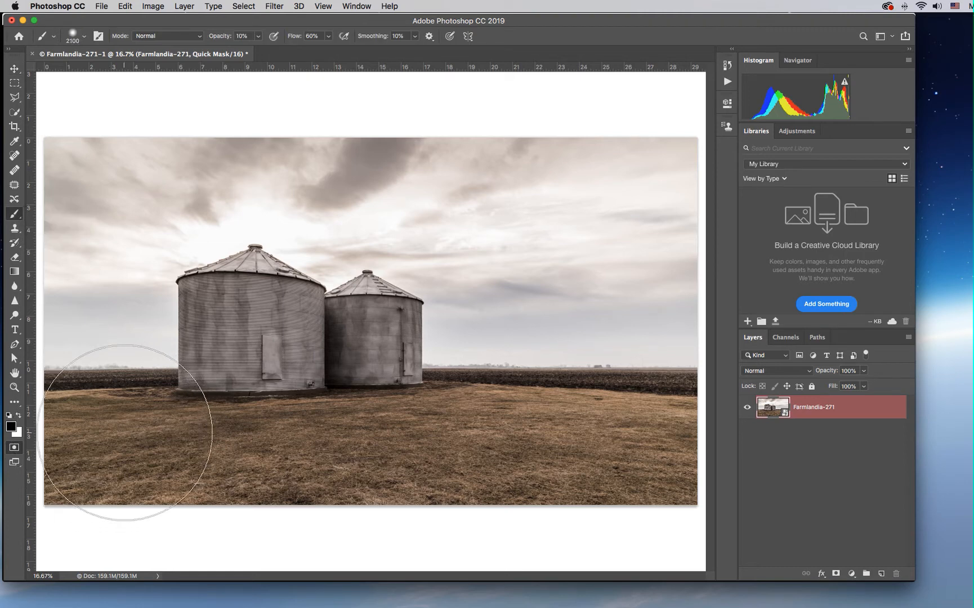
key("bracketleft")
key("bracketleft")
key("bracketleft")
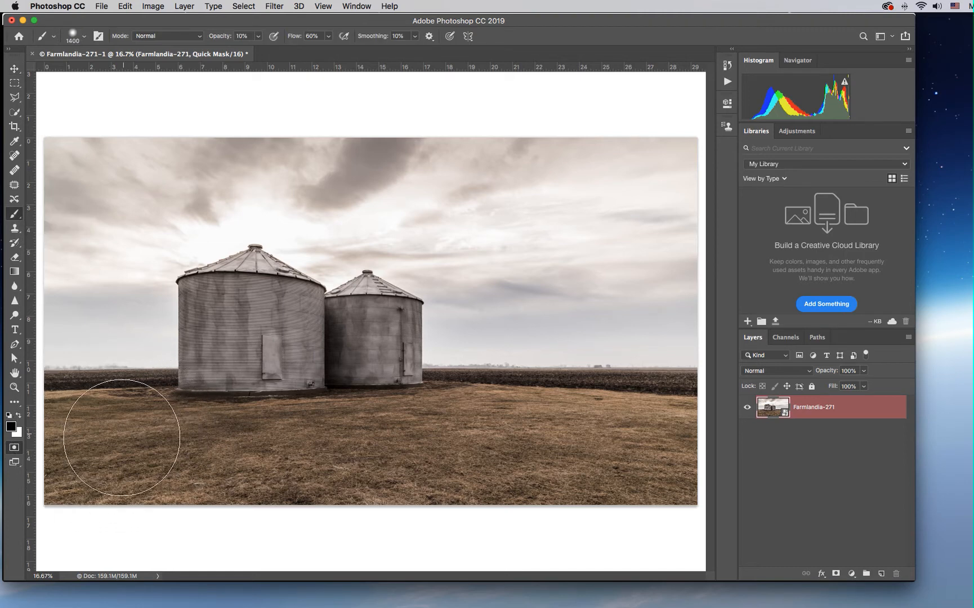
key("bracketleft")
key("bracketleft")
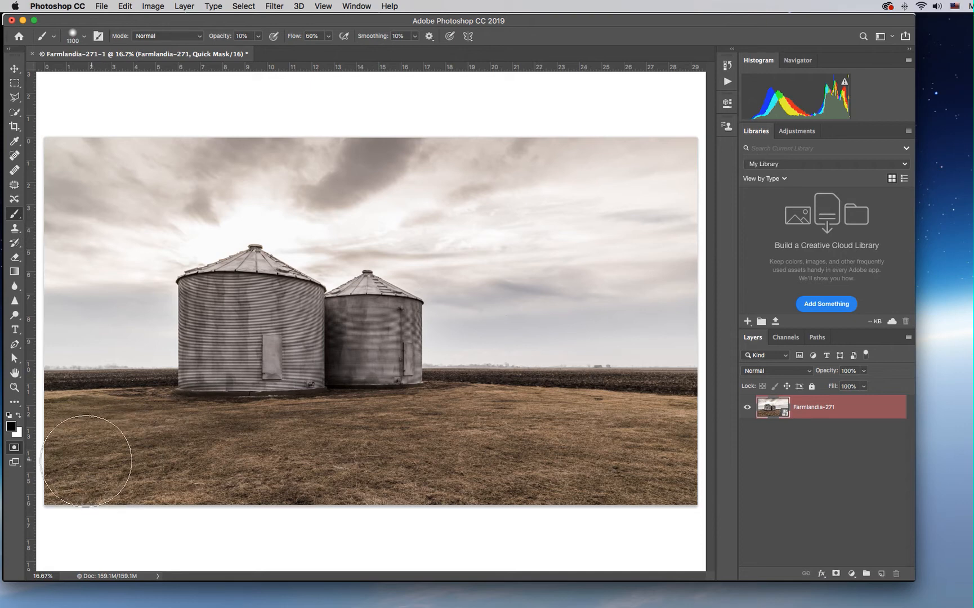
Set the brush hardness to 57%
left_click(83, 36)
left_click_drag(85, 97, 107, 98)
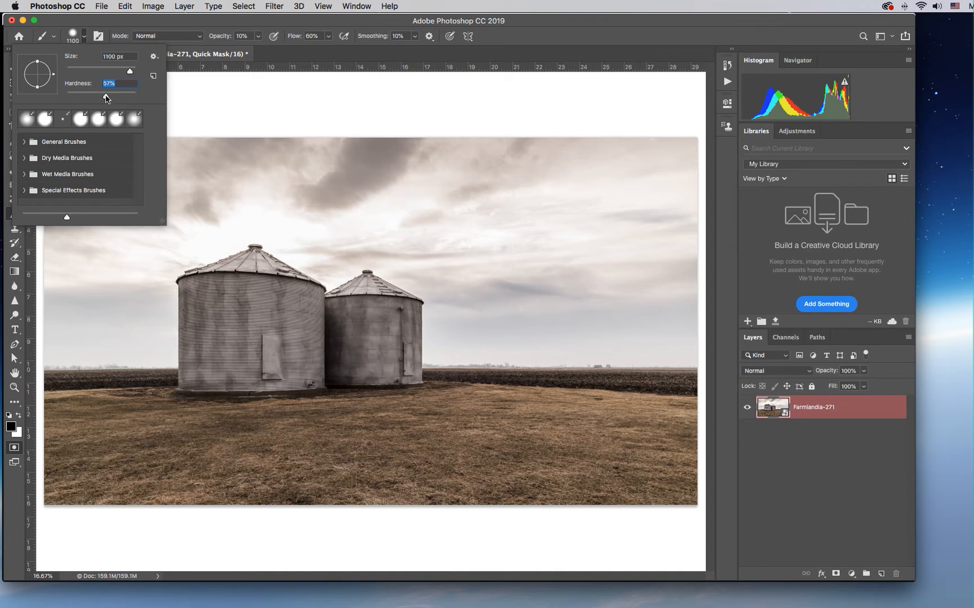
left_click(85, 38)
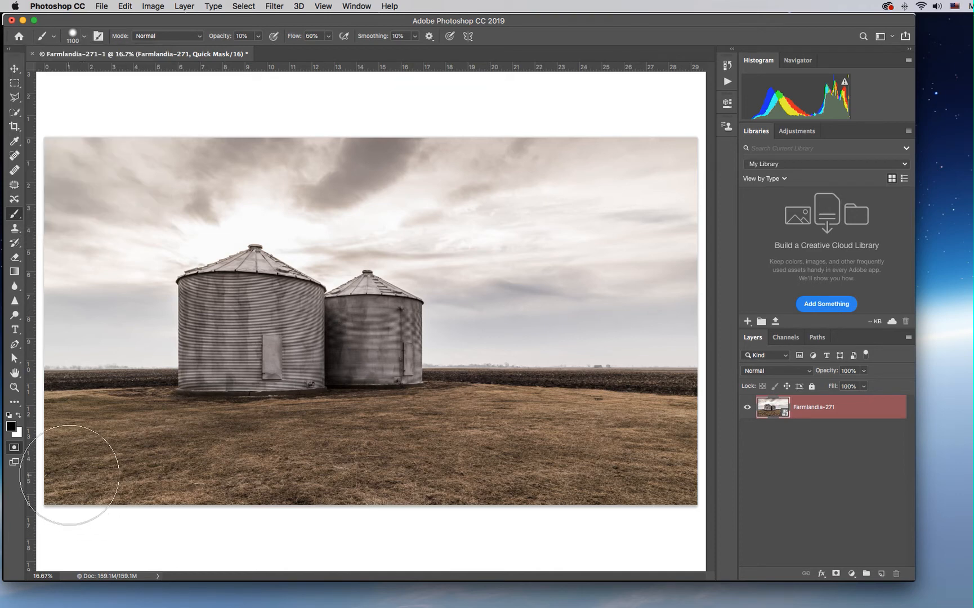
Set the brush opacity and flow to 100% with the Normal painting mode
left_click(257, 36)
left_click_drag(260, 55, 337, 31)
left_click(331, 39)
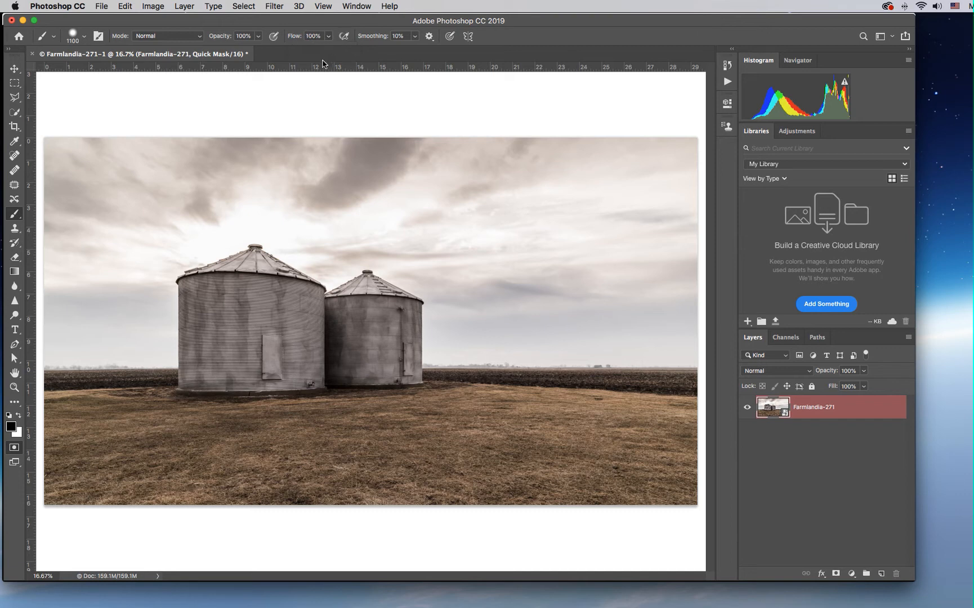
left_click(194, 39)
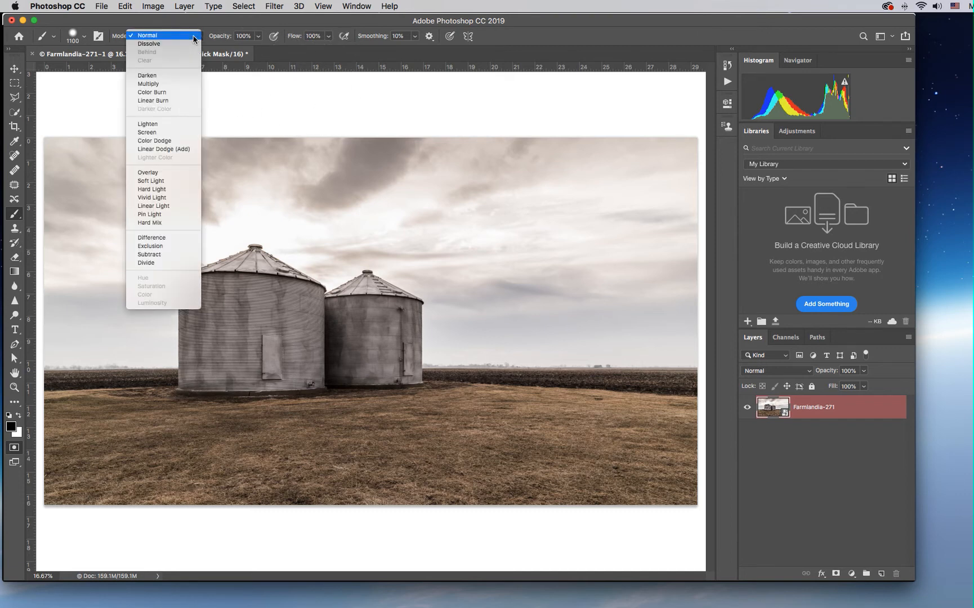
left_click(194, 37)
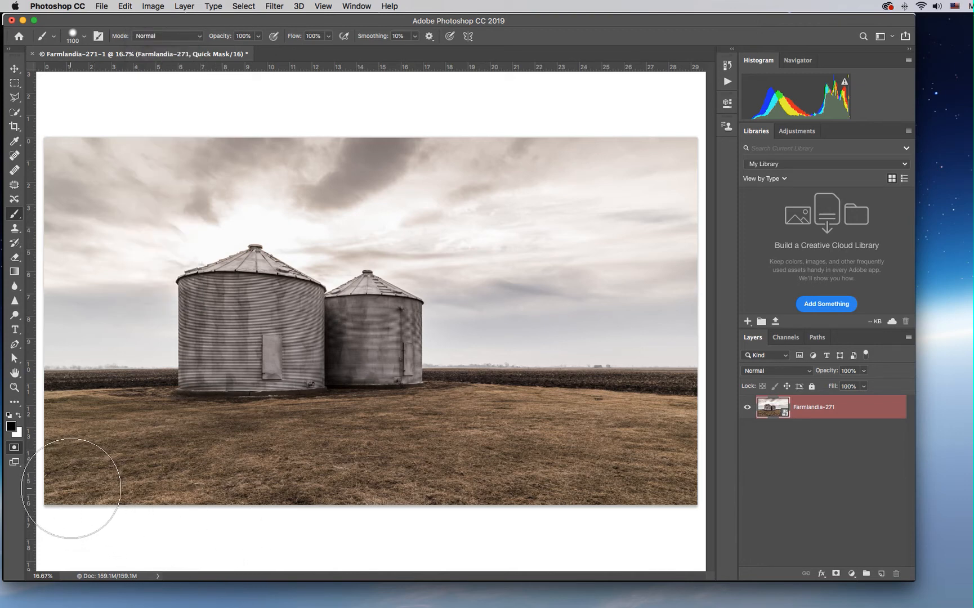
Paint the Quick Mask over the whole grass foreground and turn it into a selection
mouse_move(72, 487)
left_mouse_down()
mouse_move(235, 484)
mouse_move(355, 502)
mouse_move(451, 489)
mouse_move(632, 497)
mouse_move(694, 470)
mouse_move(684, 445)
mouse_move(663, 456)
mouse_move(501, 440)
mouse_move(218, 455)
mouse_move(124, 446)
mouse_move(153, 439)
mouse_move(54, 437)
left_mouse_up()
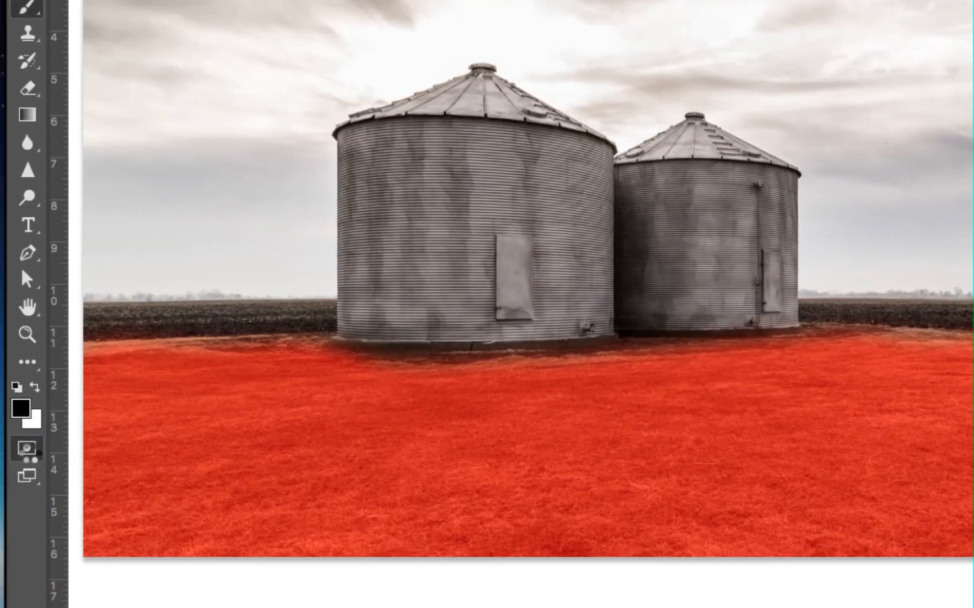
left_click(28, 449)
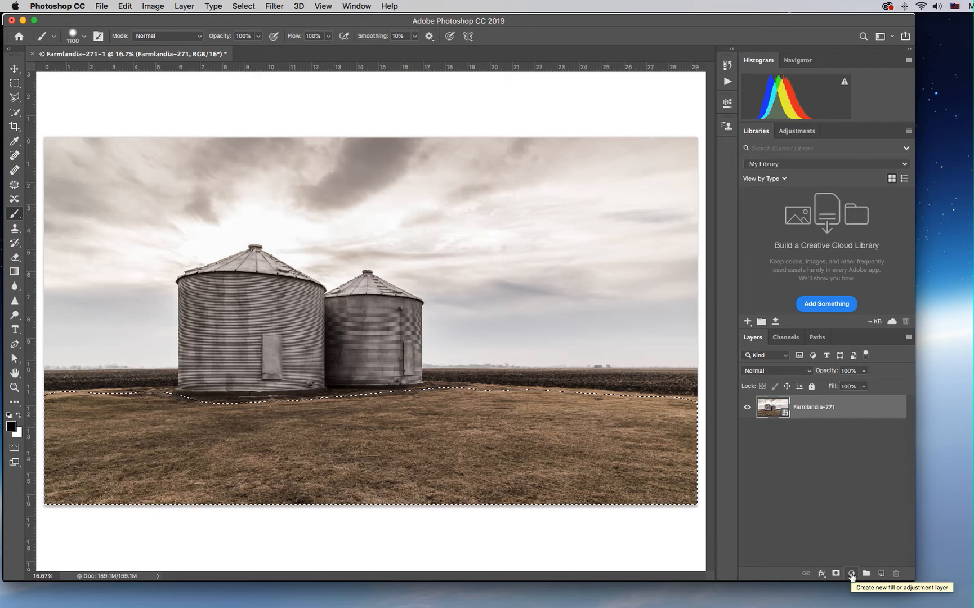
Add a Curves adjustment layer masked to the grass selection
left_click(852, 574)
scroll(856, 569, "down", 10)
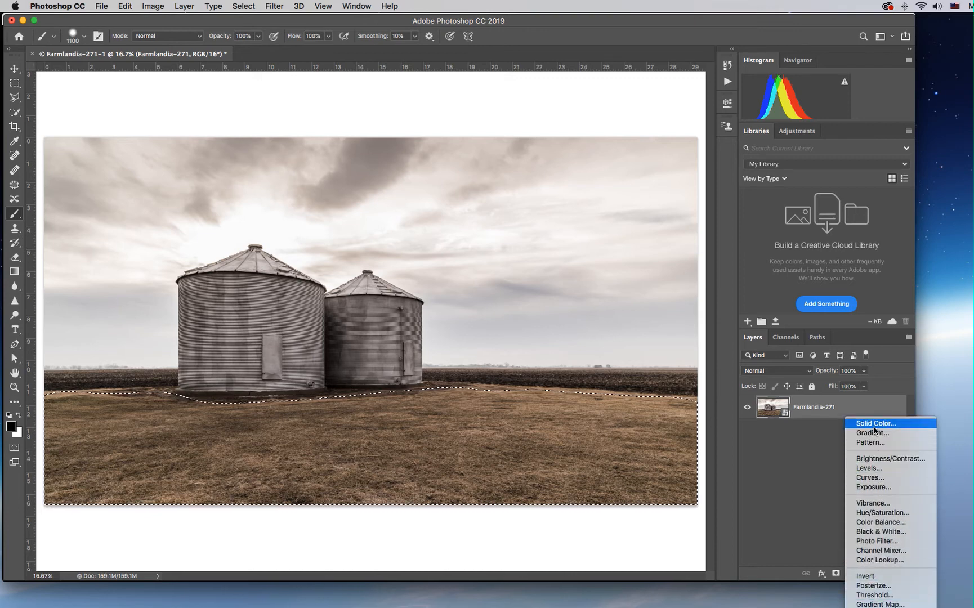
left_click(900, 478)
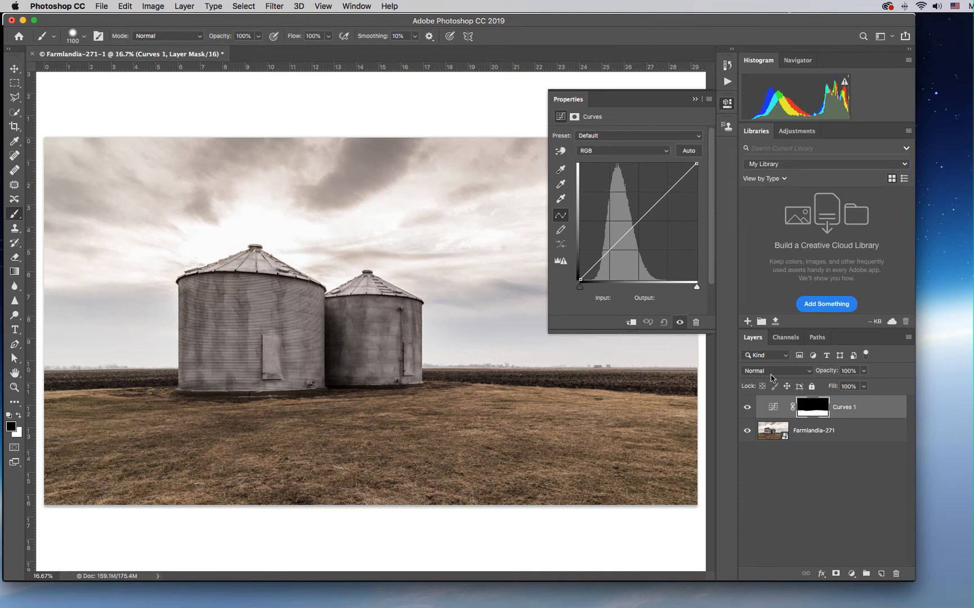
Set the Curves adjustment layer's blending mode to Luminosity
left_click(792, 375)
left_click(792, 372)
left_click(792, 372)
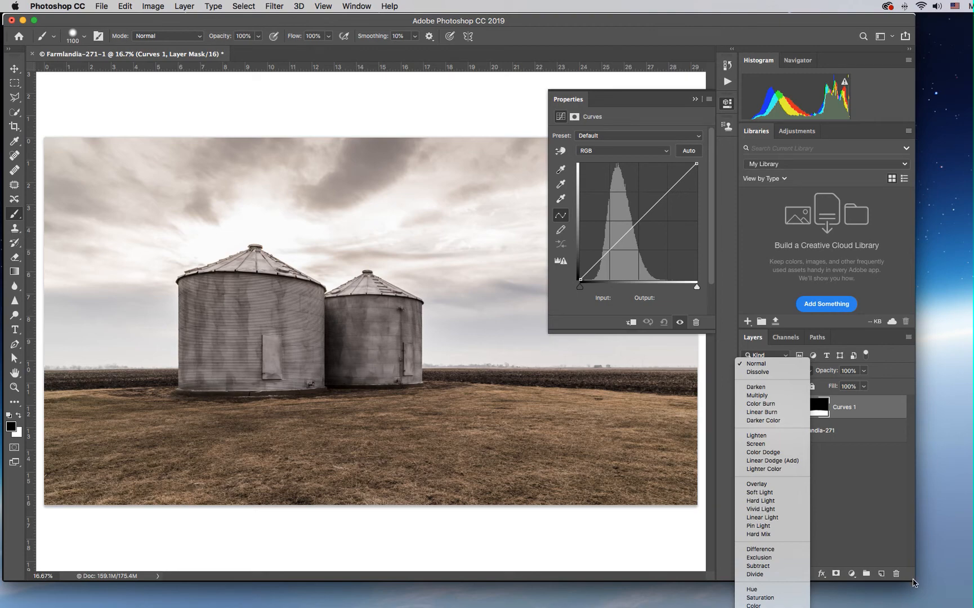
left_click(867, 504)
left_click_drag(914, 580, 905, 545)
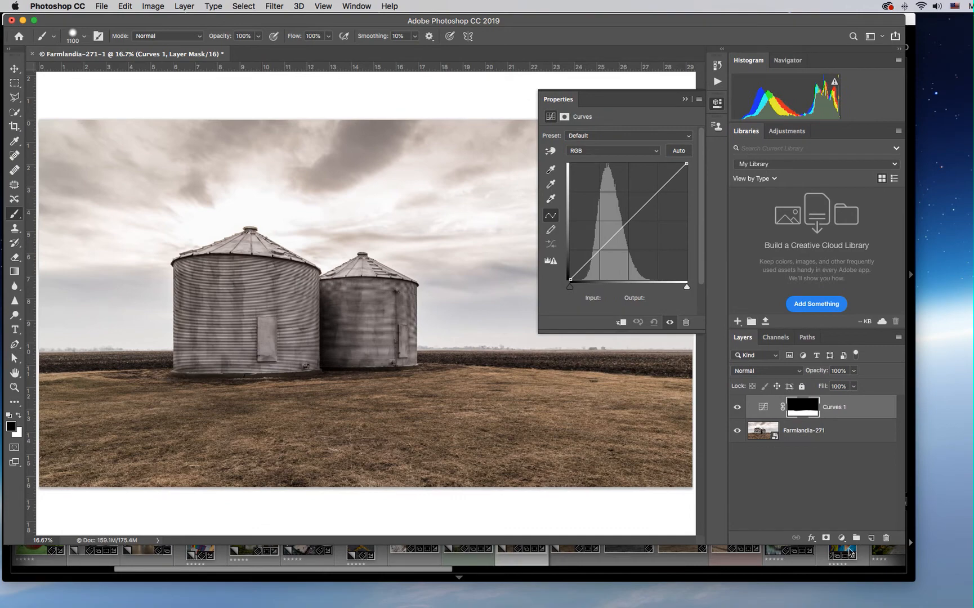
left_click(842, 537)
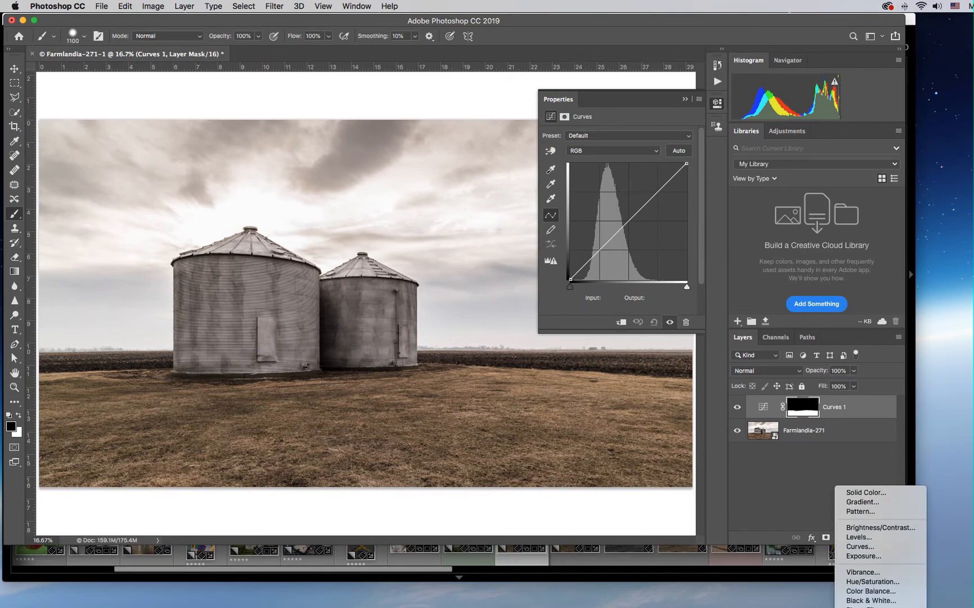
left_click(801, 492)
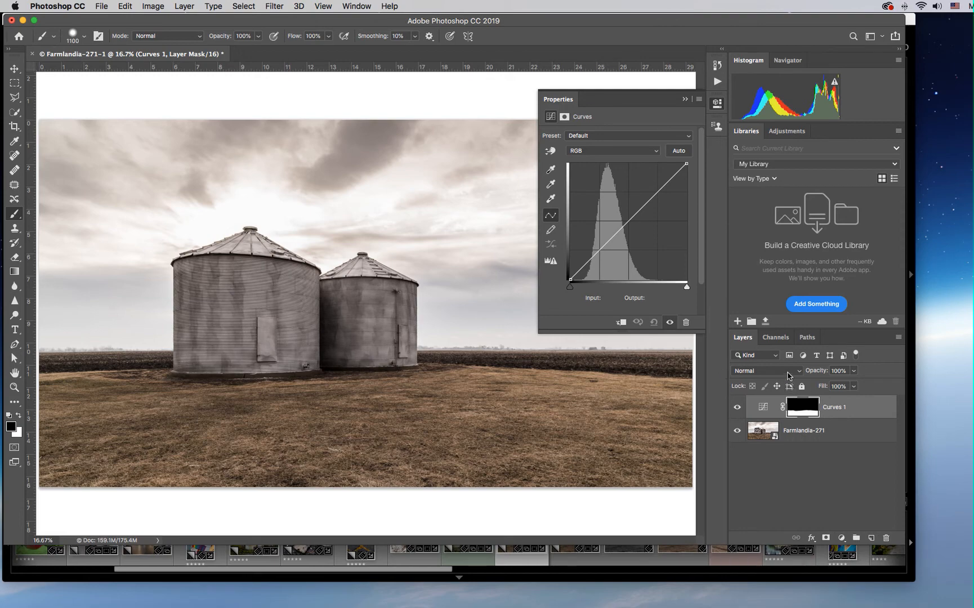
left_click(789, 371)
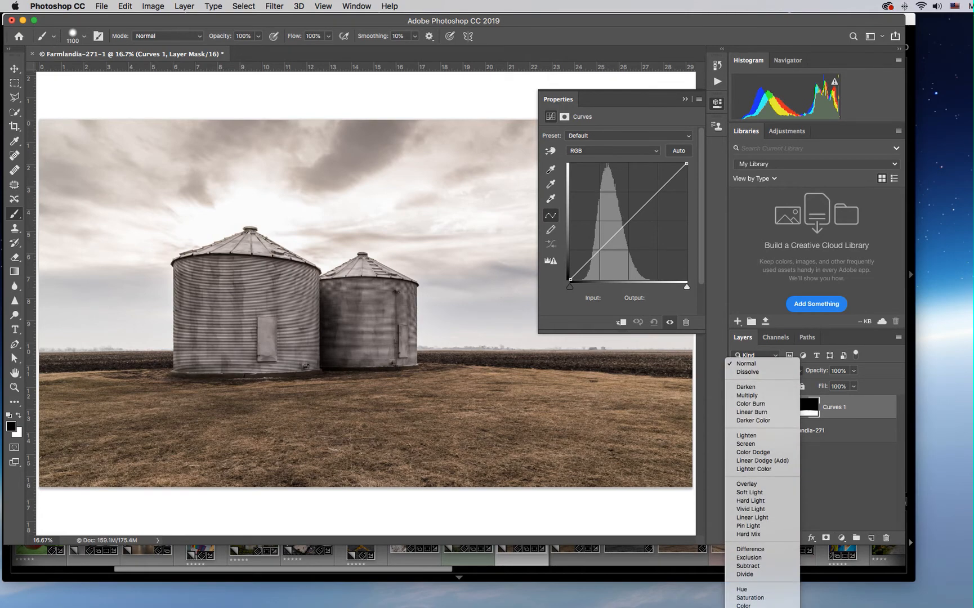
left_click(790, 518)
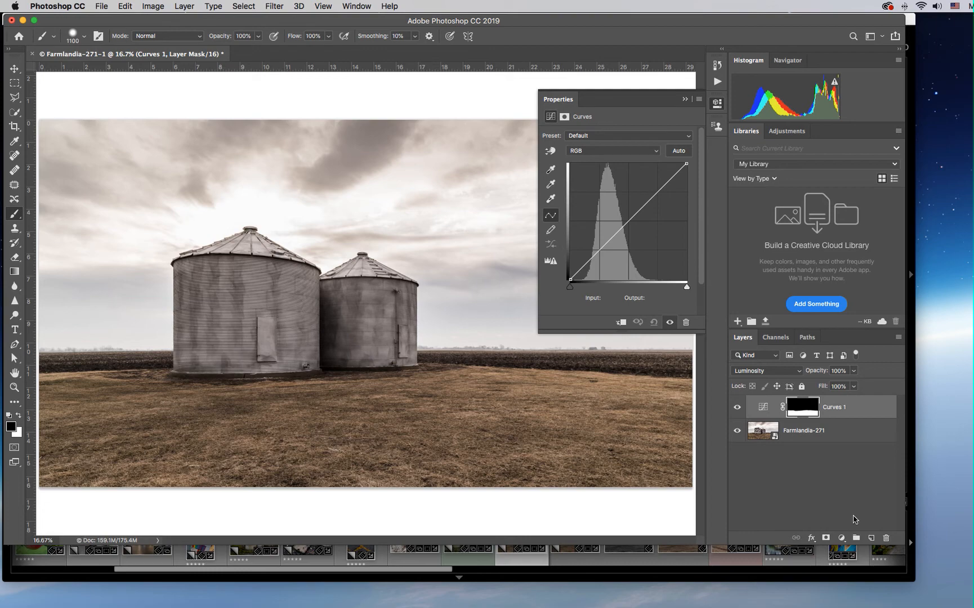
left_click_drag(913, 580, 973, 607)
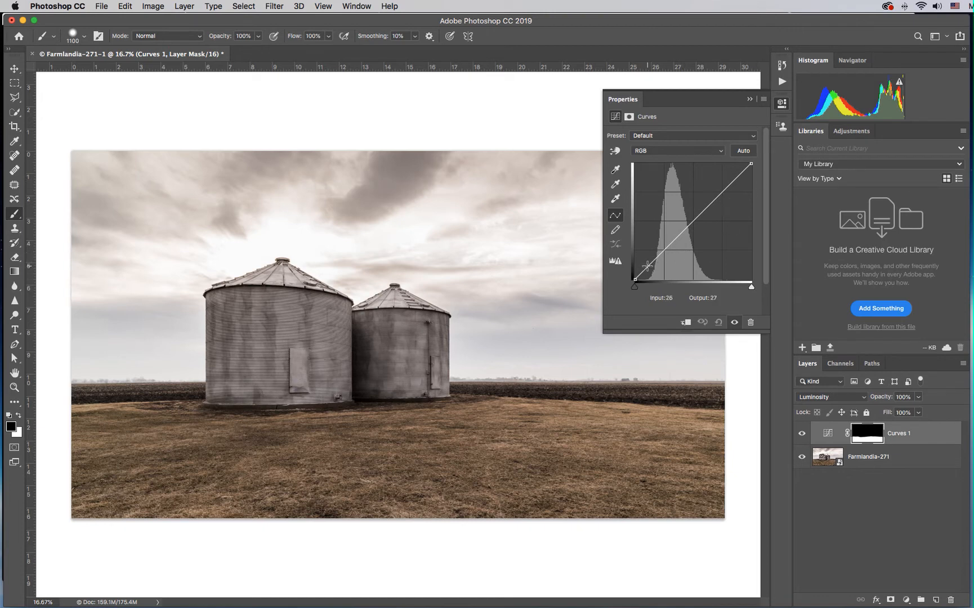
left_click_drag(652, 260, 653, 265)
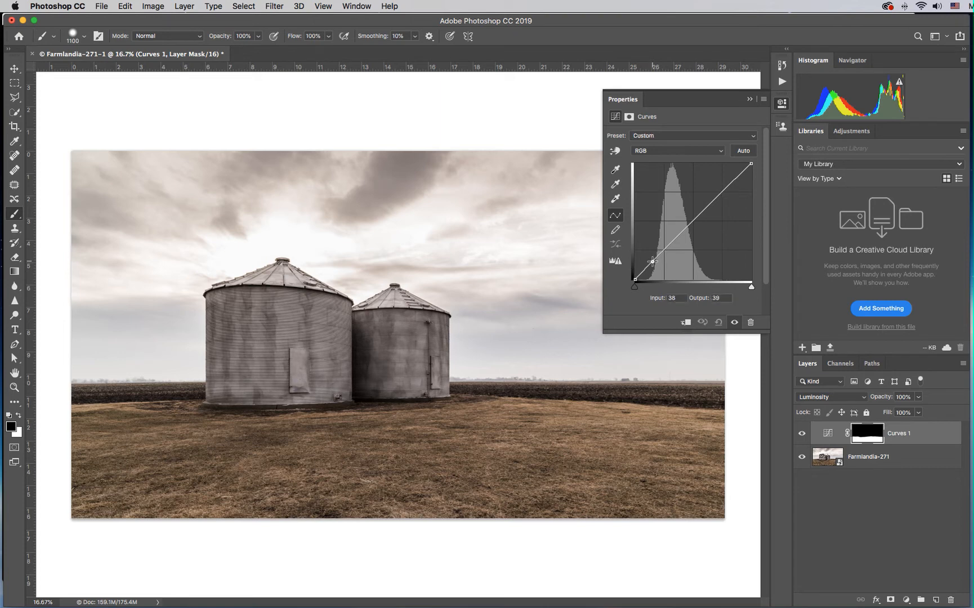
left_click_drag(726, 188, 727, 183)
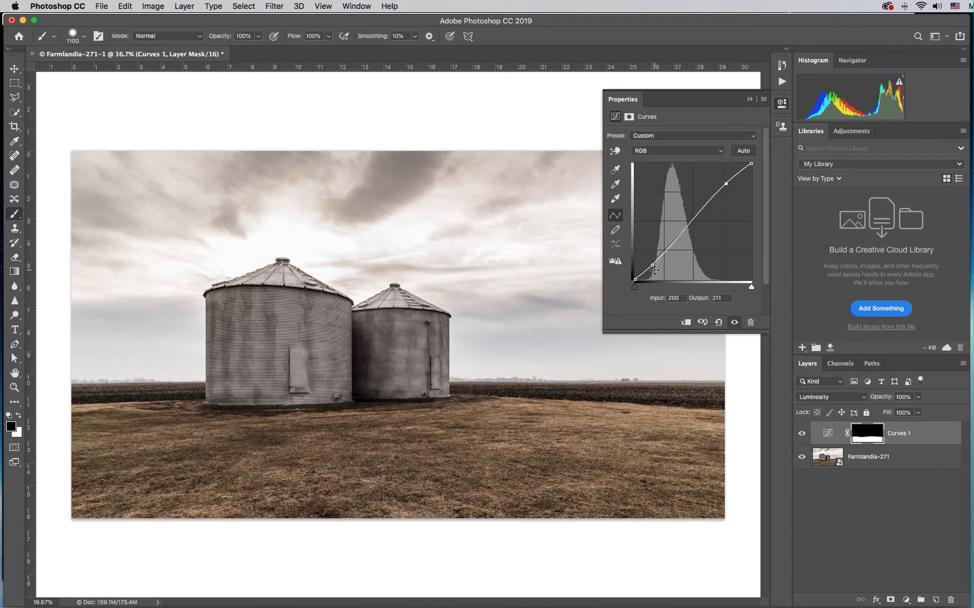
left_click_drag(652, 266, 765, 261)
left_click_drag(726, 184, 794, 192)
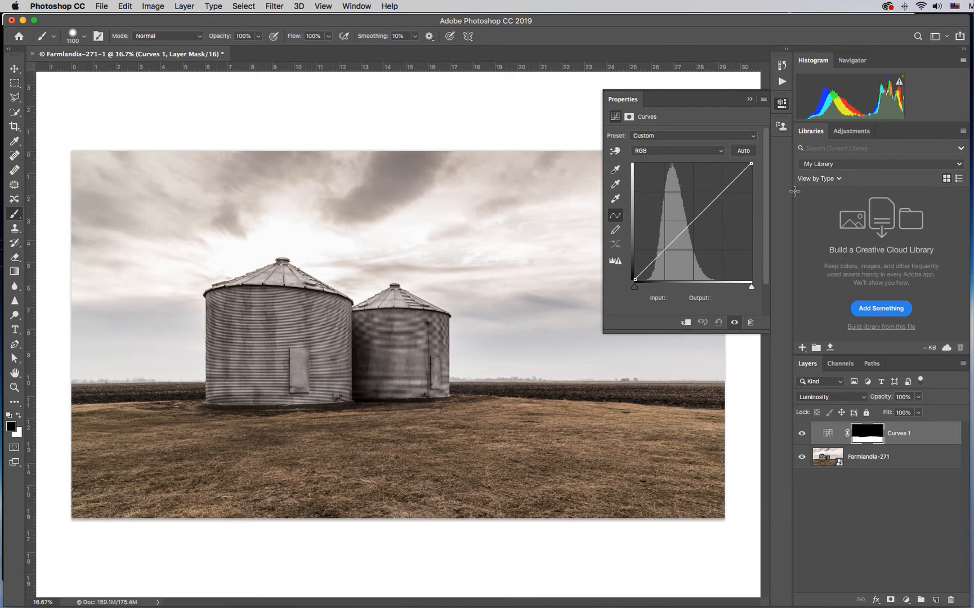
Try an S-shaped contrast curve with a highlight point at input 217, output 223 and a shadow point at input 43, output 34
left_click_drag(693, 222, 773, 157)
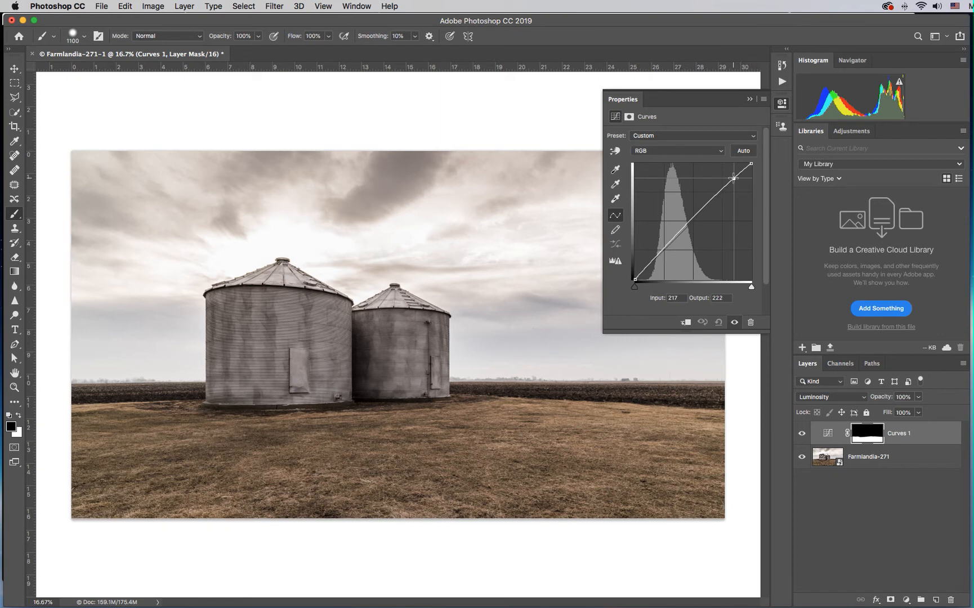
left_click(734, 178)
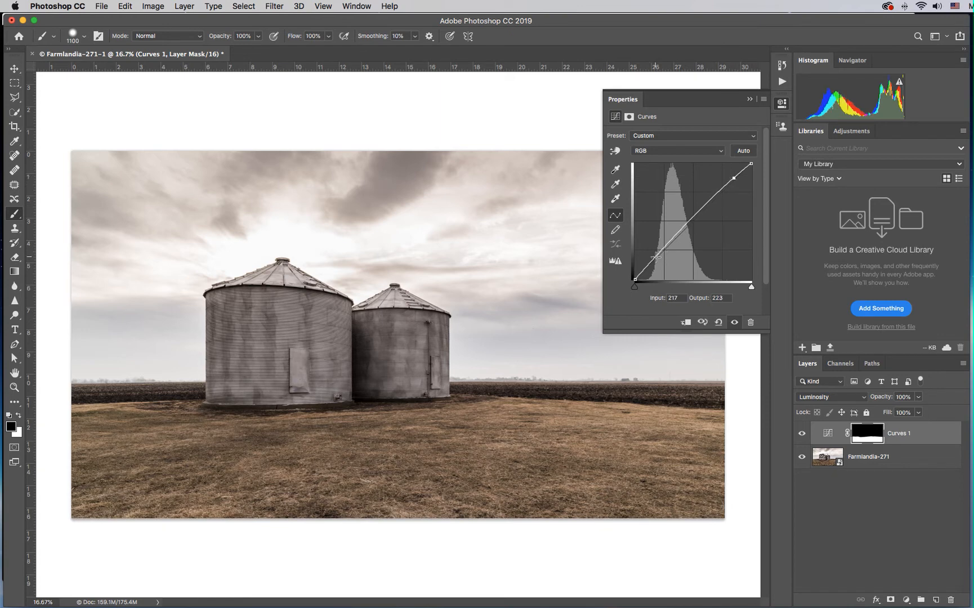
left_click_drag(656, 257, 655, 264)
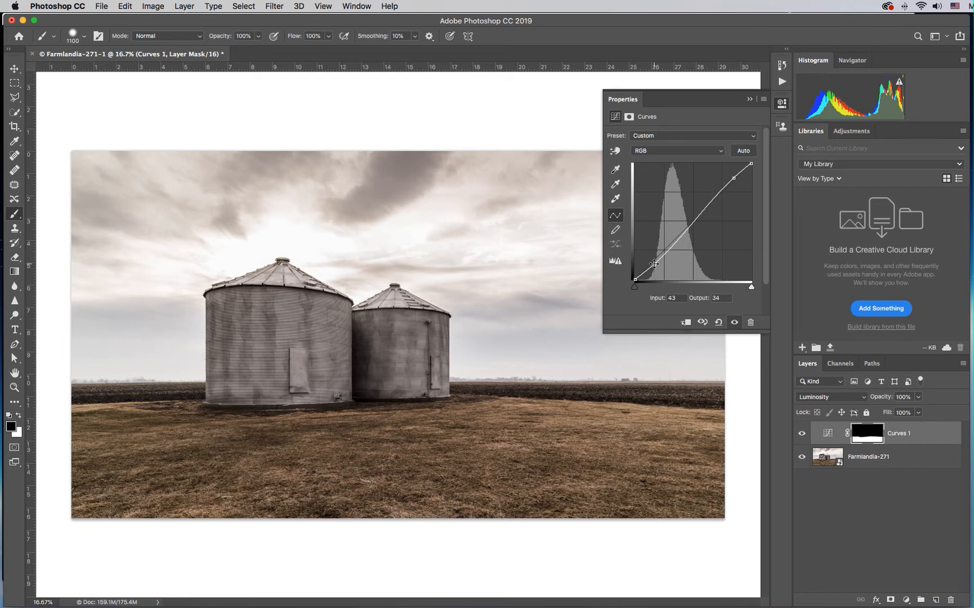
left_click(734, 179, "super")
left_click_drag(656, 266, 769, 172)
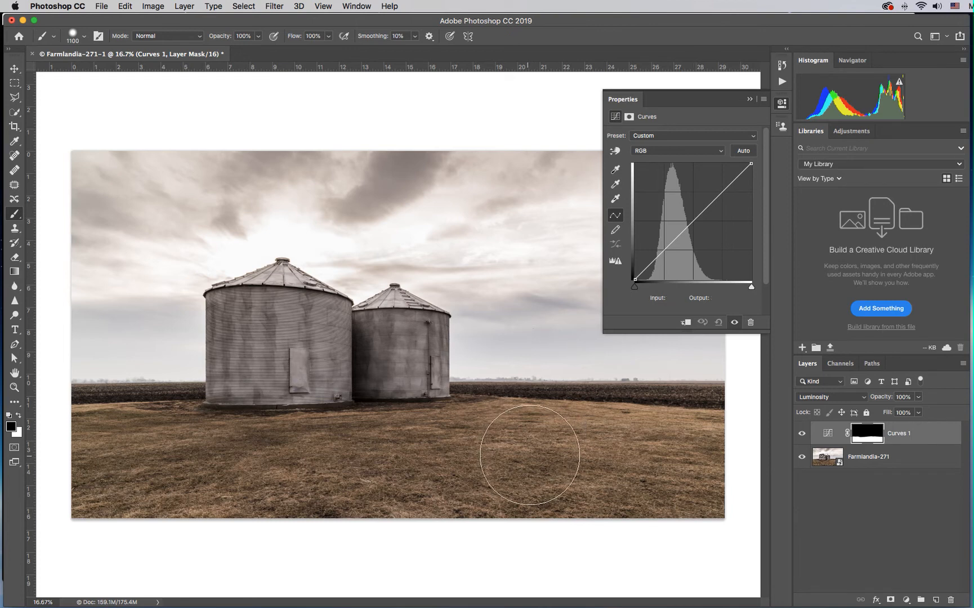
Try the on-image Curves adjustment with a shadow point lowered to input 45, output 36 and a raised midtone point
left_click(616, 152)
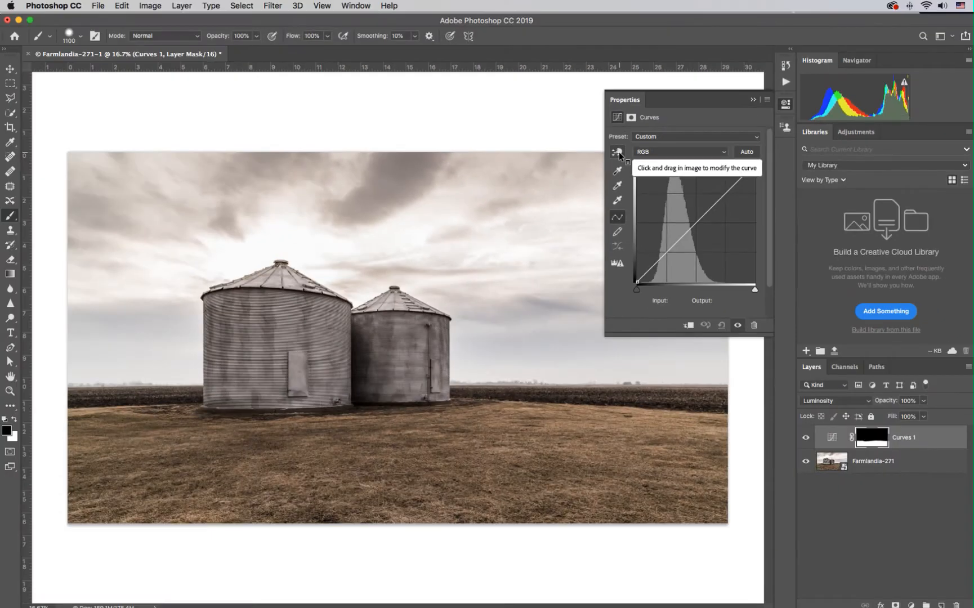
left_click(618, 153)
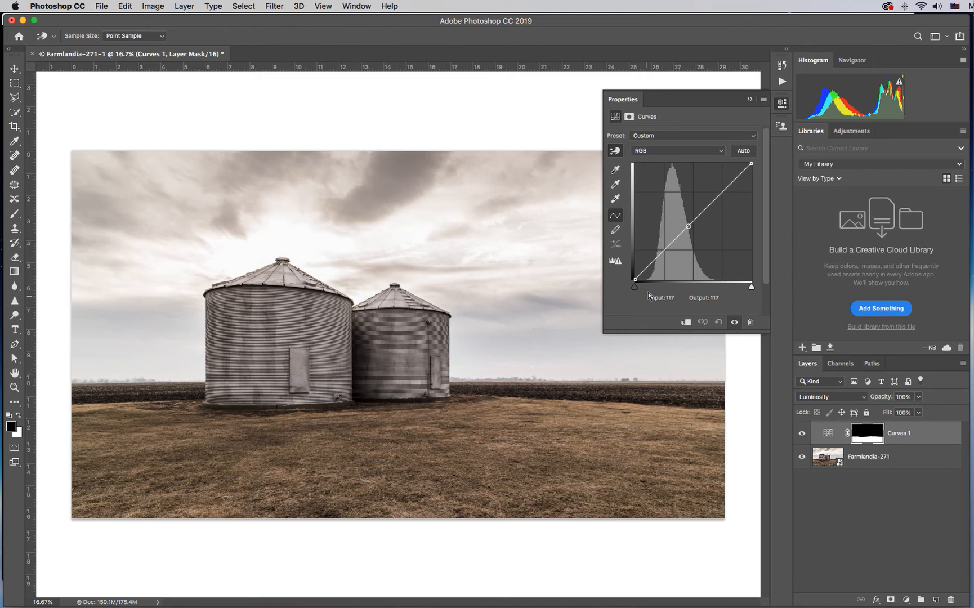
left_click(656, 259)
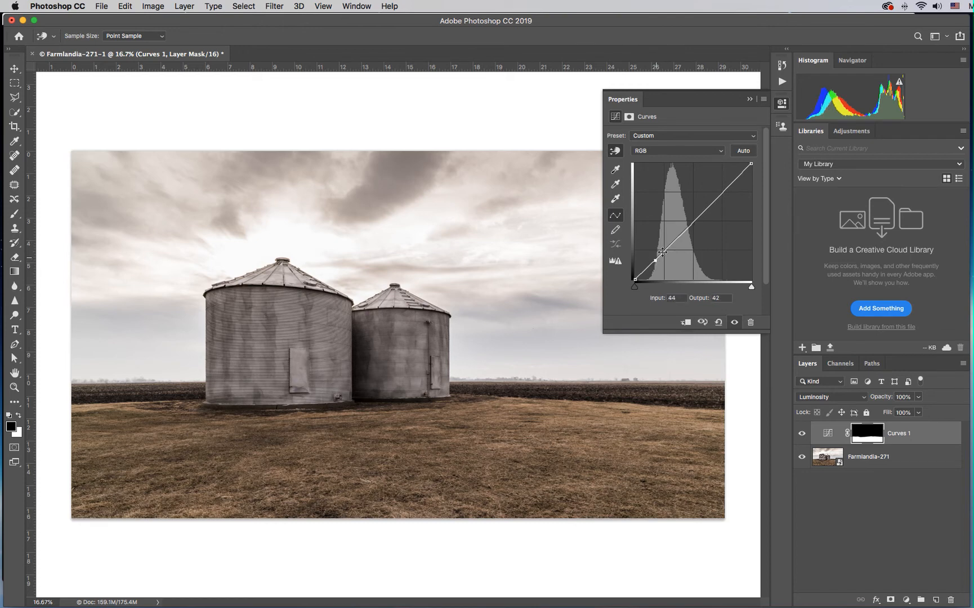
left_click(692, 225)
left_click_drag(655, 261, 656, 264)
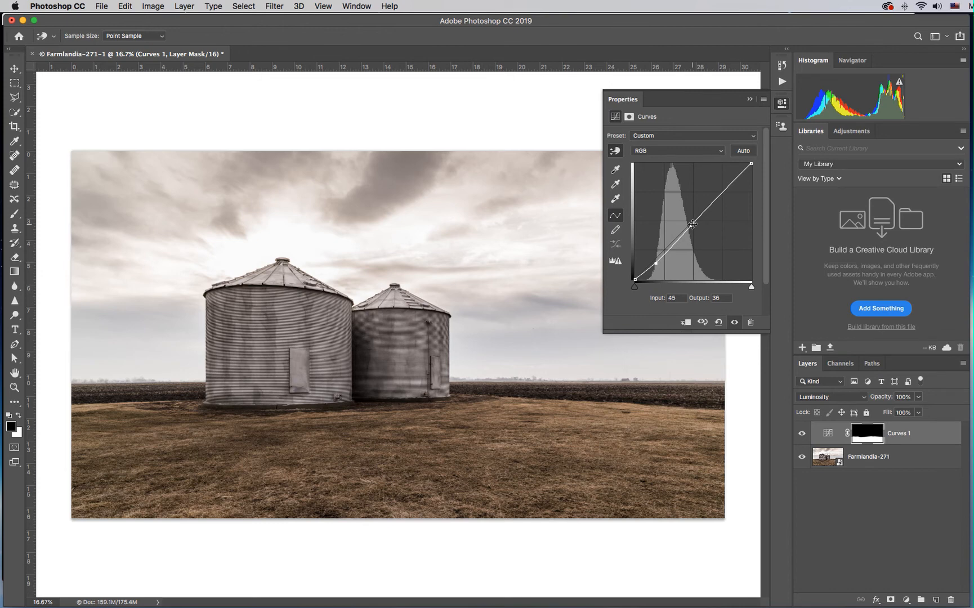
left_click_drag(692, 225, 692, 219)
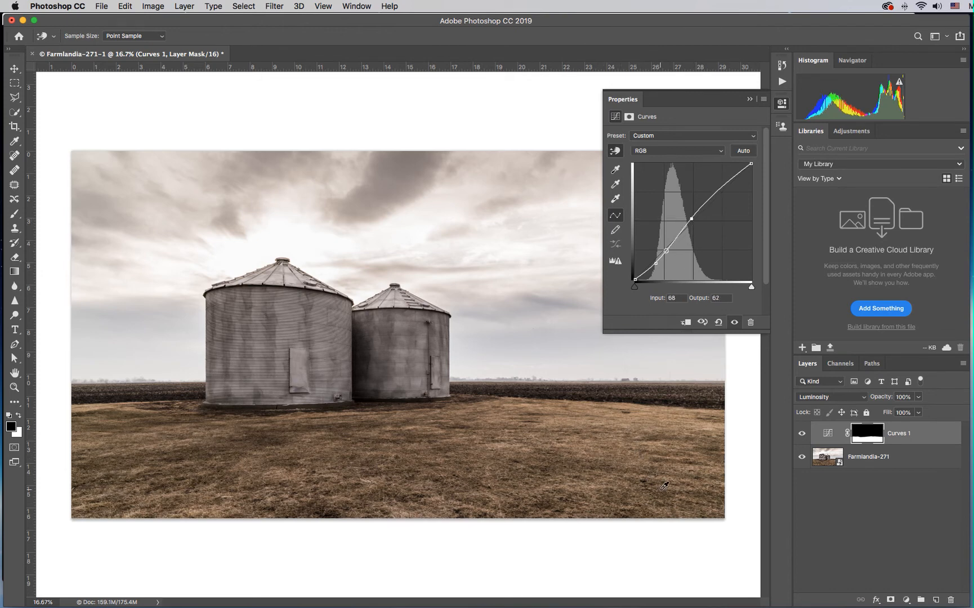
left_click(656, 263, "super")
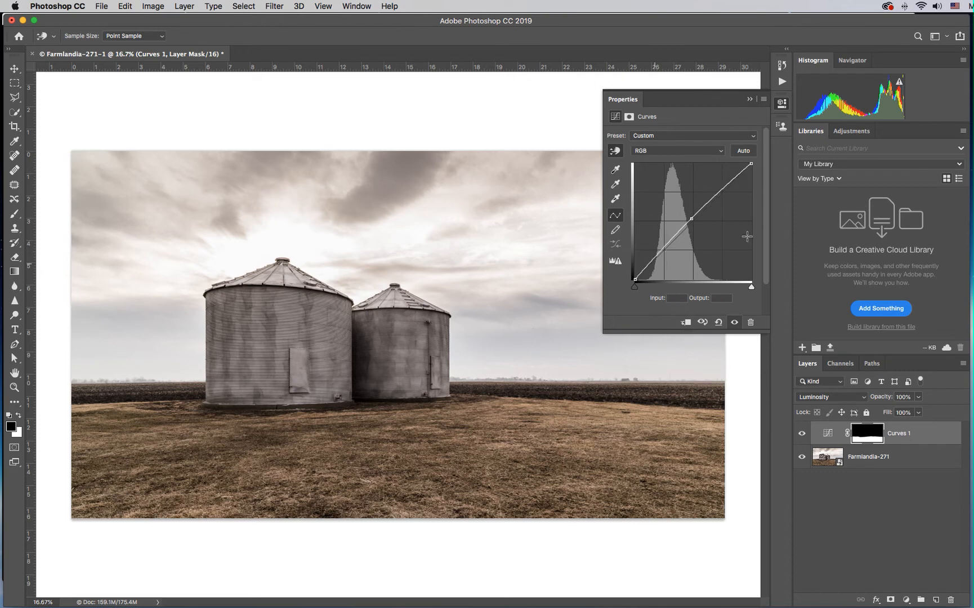
left_click(691, 218, "super")
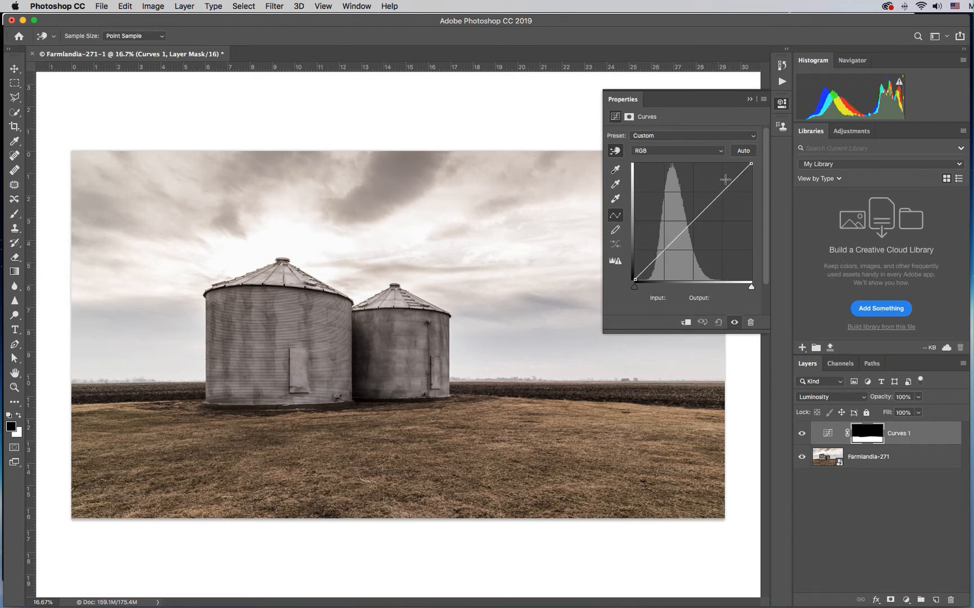
Try a milder contrast curve with a slightly raised upper midtone point and a shadow point at input 47, output 42
left_click(616, 156)
left_click(592, 406)
left_click(656, 258)
left_click_drag(698, 214, 698, 212)
left_click_drag(657, 259, 657, 261)
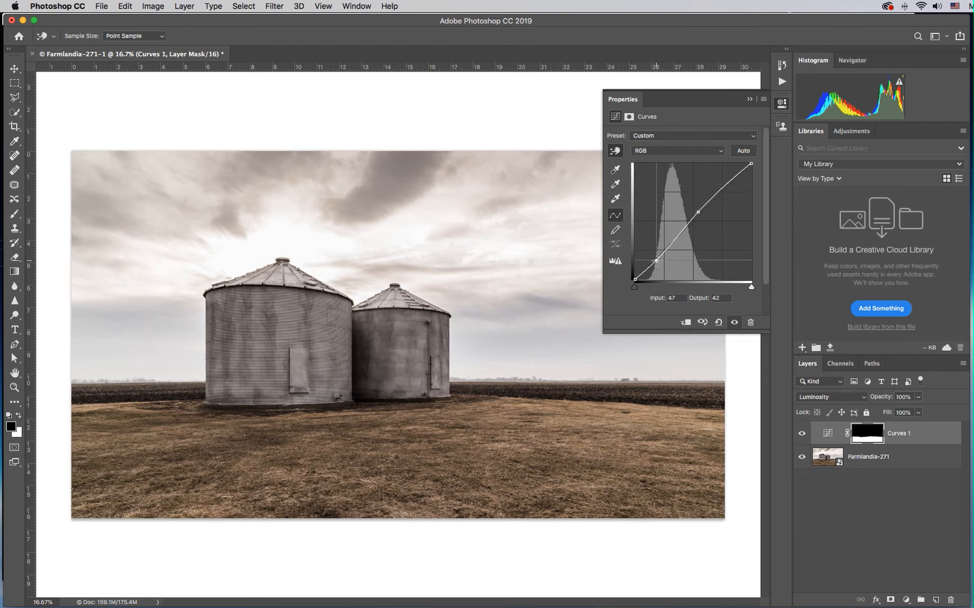
left_click_drag(698, 212, 761, 223)
left_click_drag(657, 261, 773, 251)
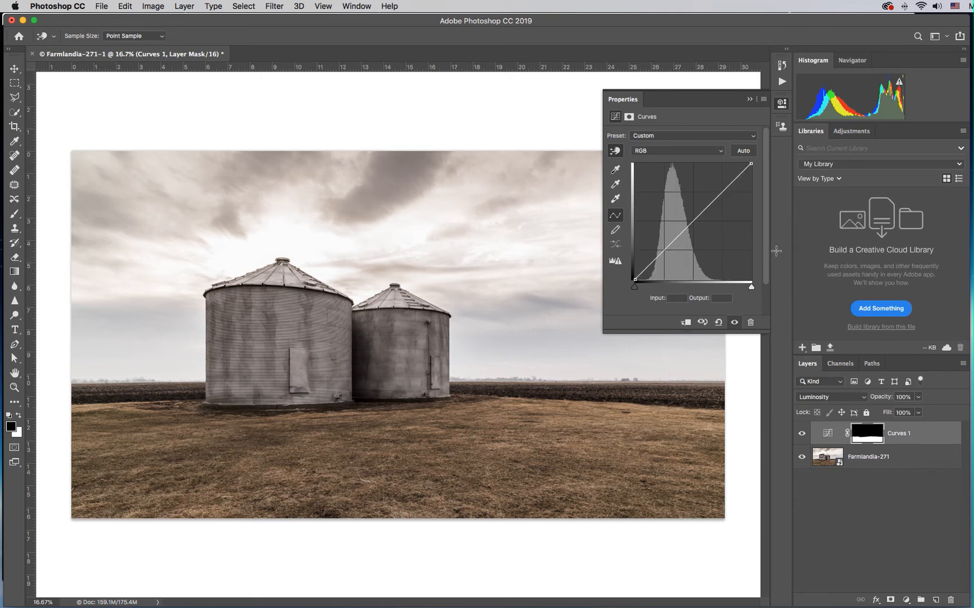
With the on-image Curves adjustment, brighten the light grass near the field edge and darken a foreground grass tone to input 59, output 57
left_click(616, 152)
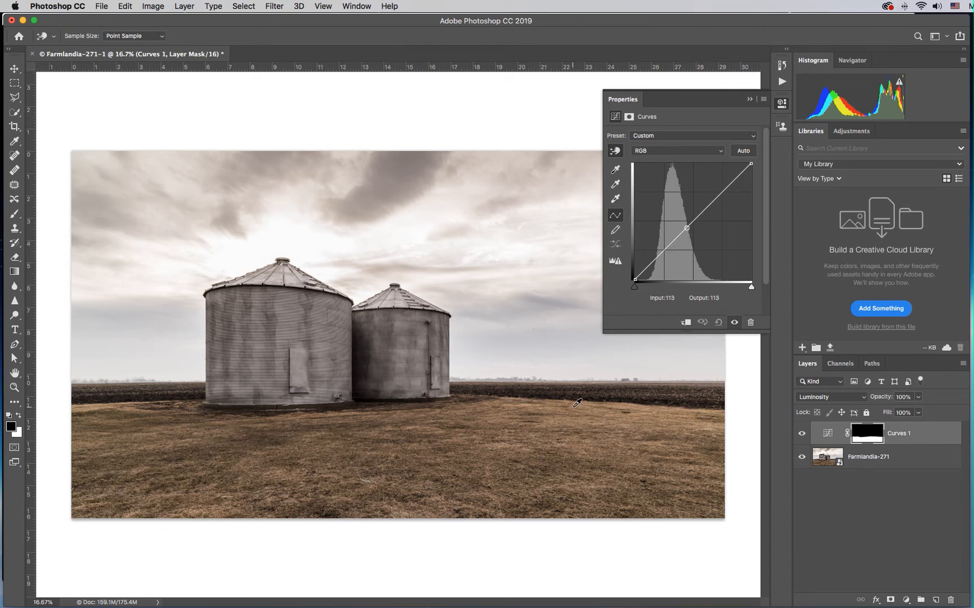
left_click(577, 405)
mouse_move(577, 407)
left_mouse_down()
mouse_move(578, 397)
mouse_move(579, 418)
mouse_move(580, 397)
left_mouse_up()
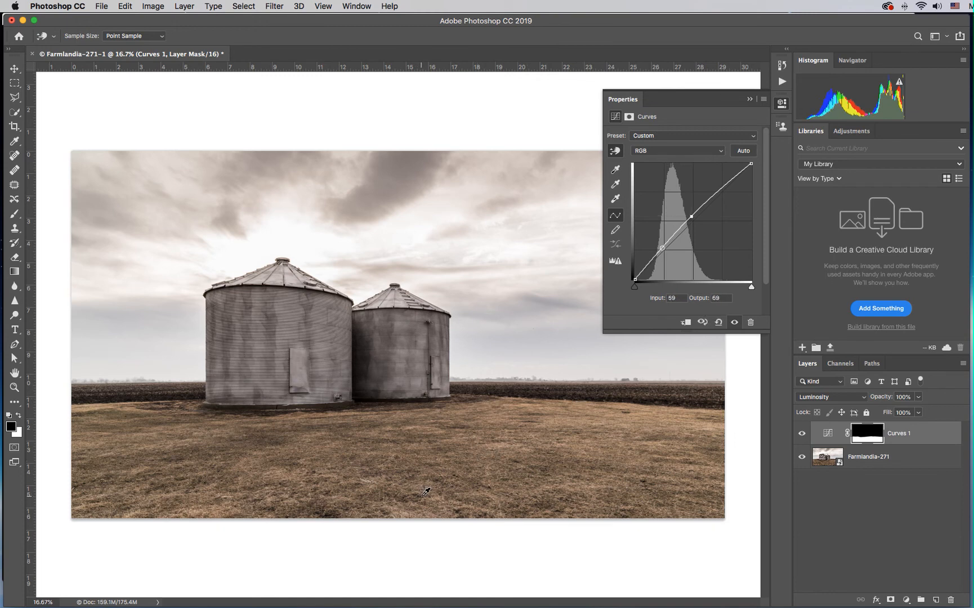
left_click_drag(424, 498, 422, 501)
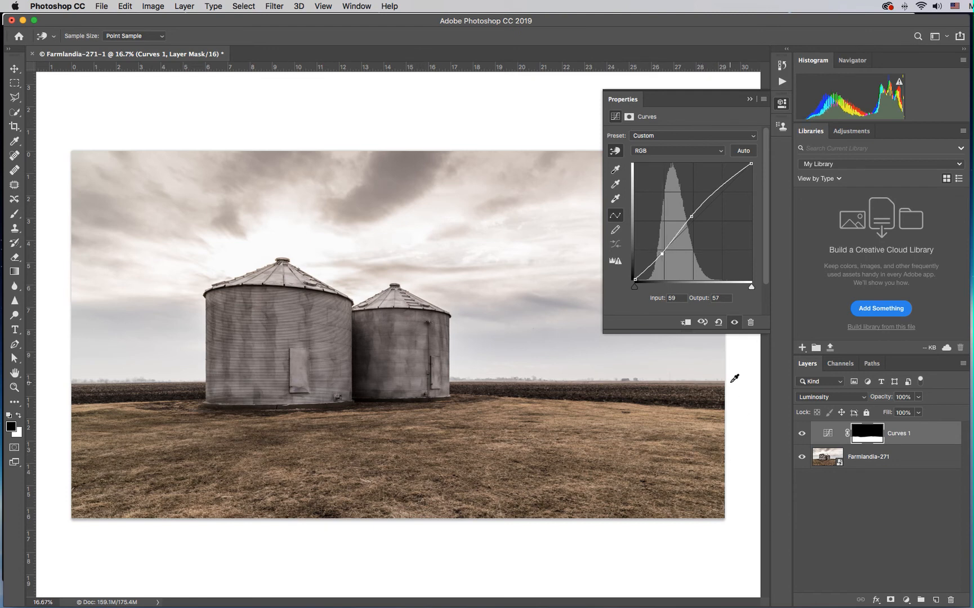
Toggle the Curves layer's visibility to compare the grass before and after the adjustment
left_click(734, 323)
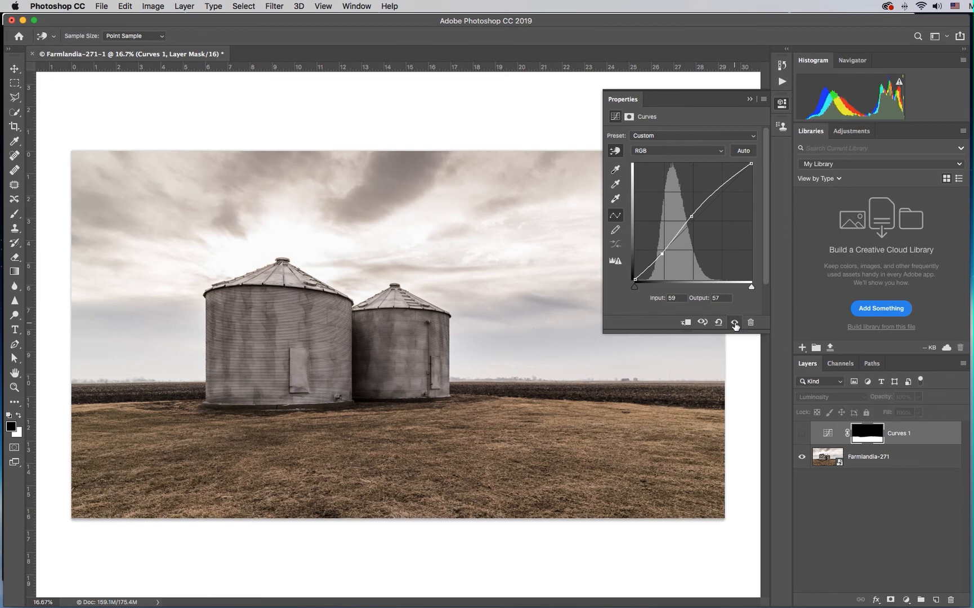
left_click(734, 323)
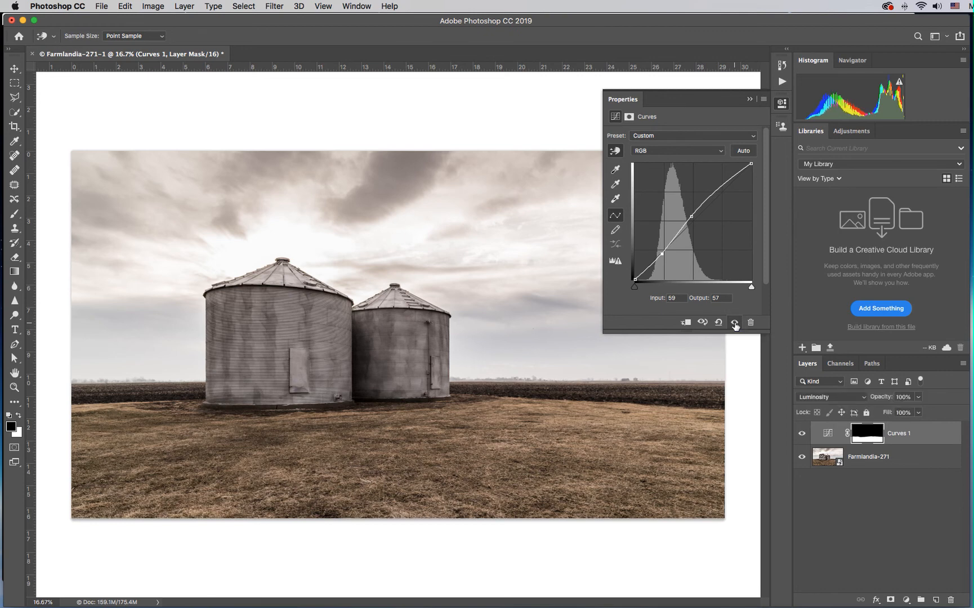
left_click(734, 323)
left_click(735, 324)
Shift both curve points together to an offset of input -5, output 0, and compare the grass with the Curves layer hidden
left_click(692, 216)
left_click_drag(662, 254, 662, 261)
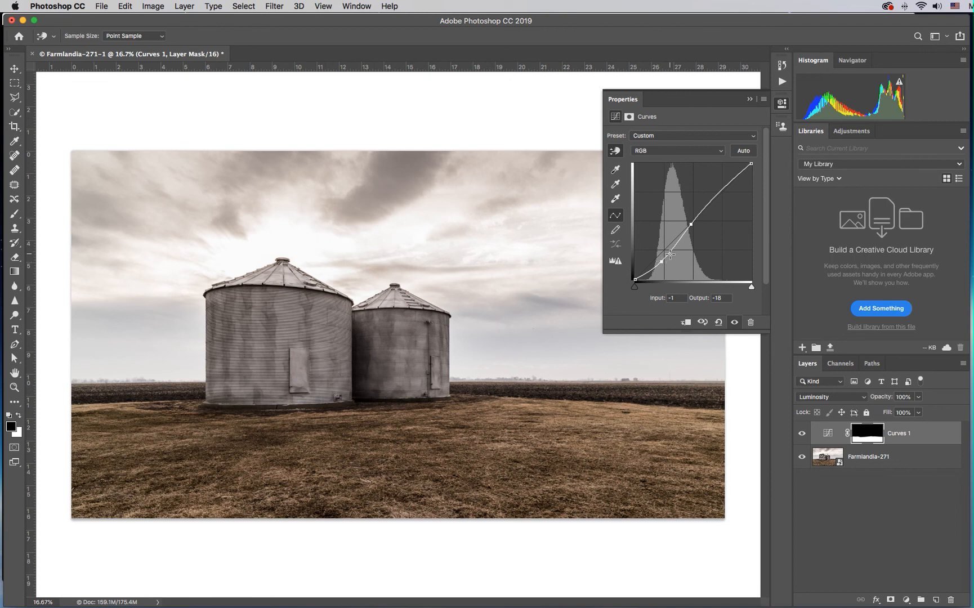
left_click_drag(662, 261, 660, 253)
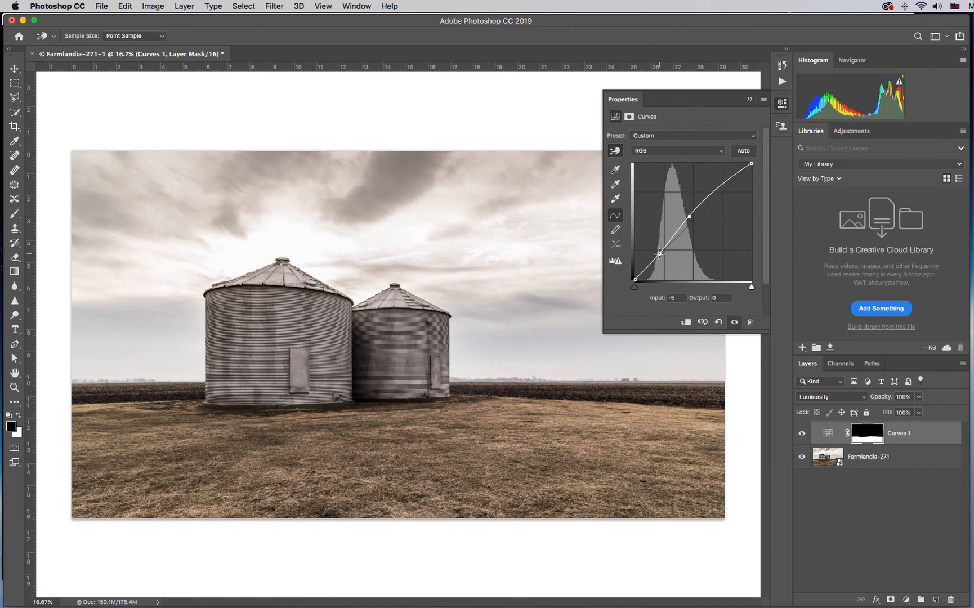
left_click(735, 323)
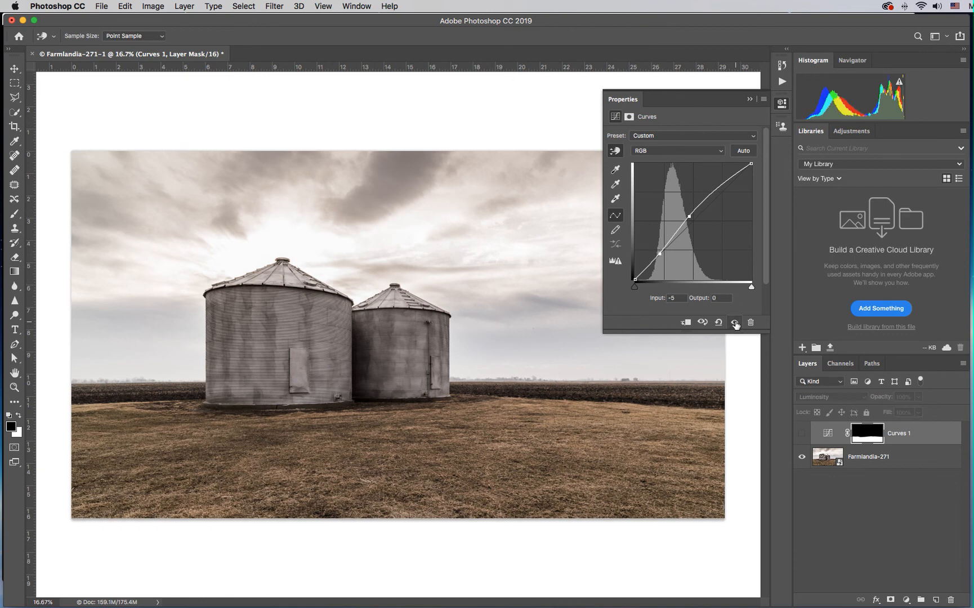
left_click(734, 323)
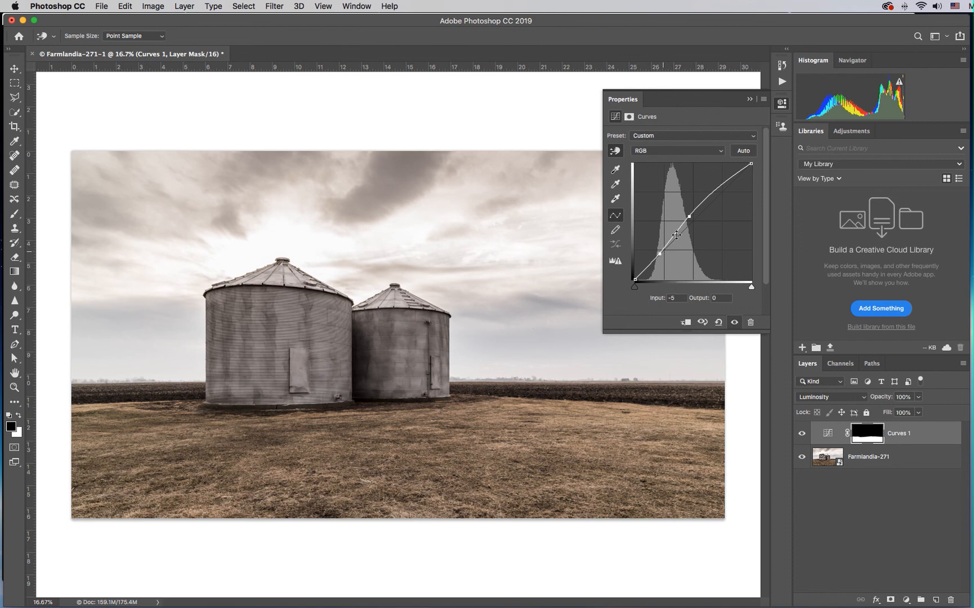
Collapse the Curves properties and rename the Curves 1 layer "Grass - more contrast, brighter"
left_click(749, 99)
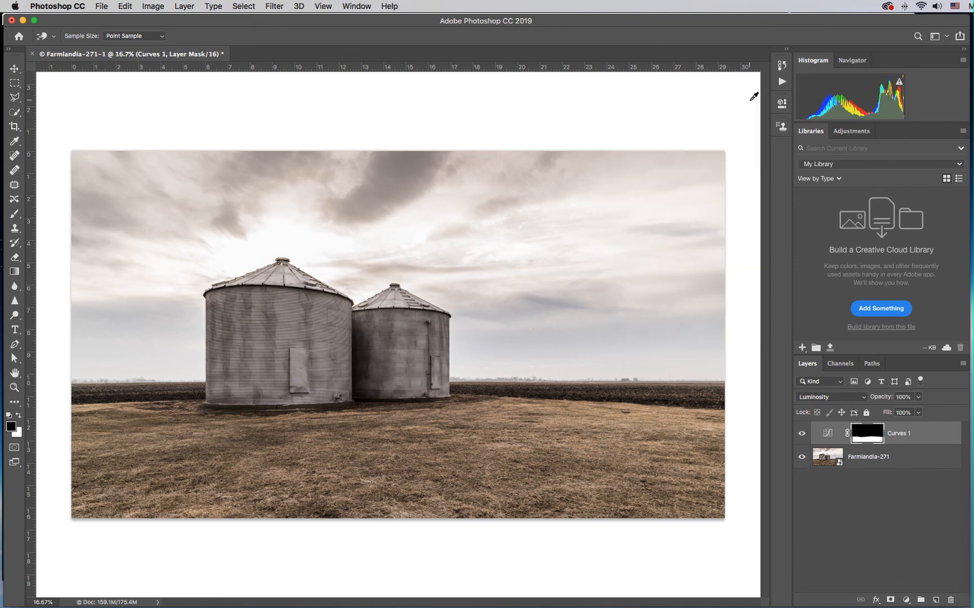
double_click(900, 434)
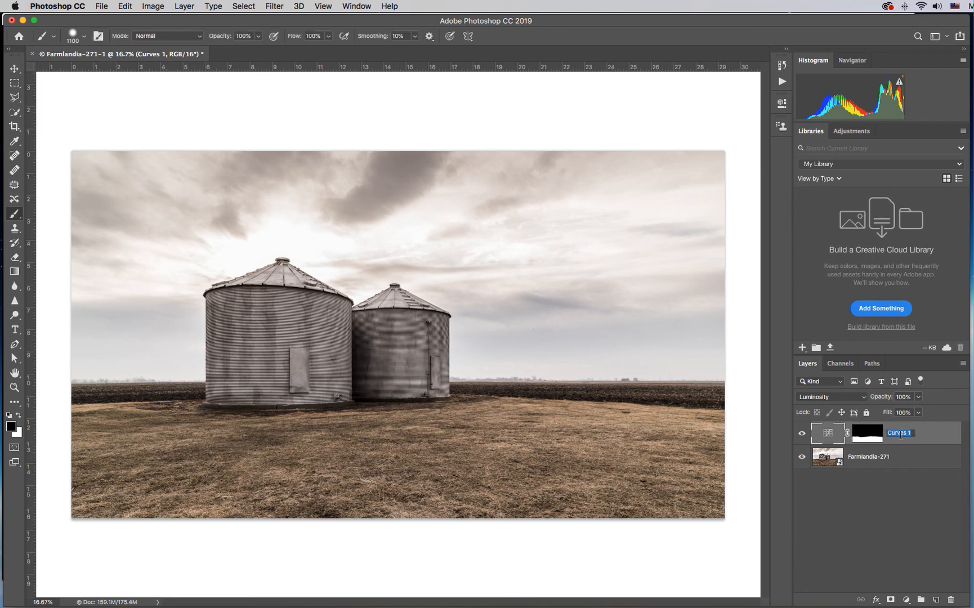
type("G")
type("rass - more")
type(" contrast, ")
type("brigh")
type("ter")
key("Return")
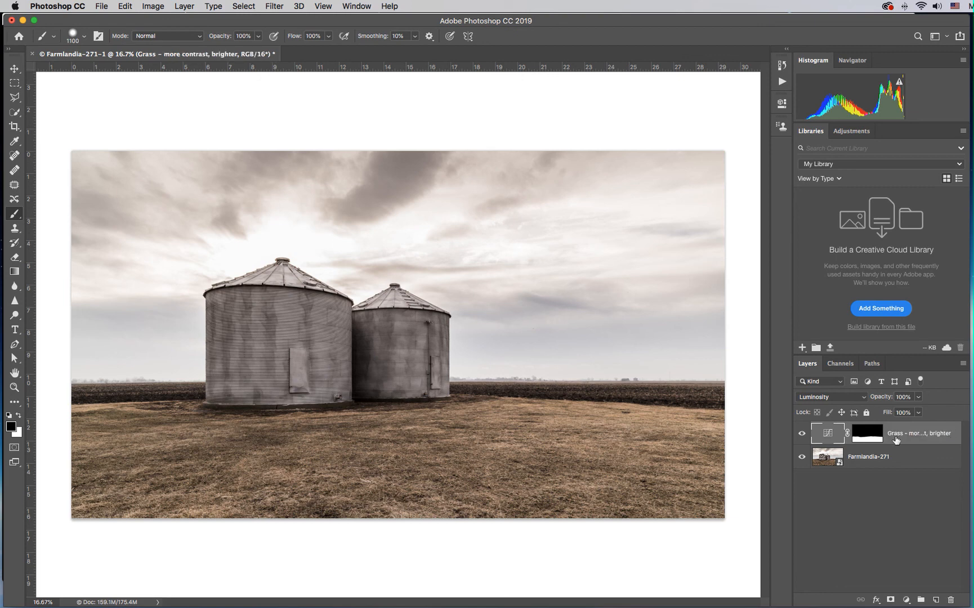